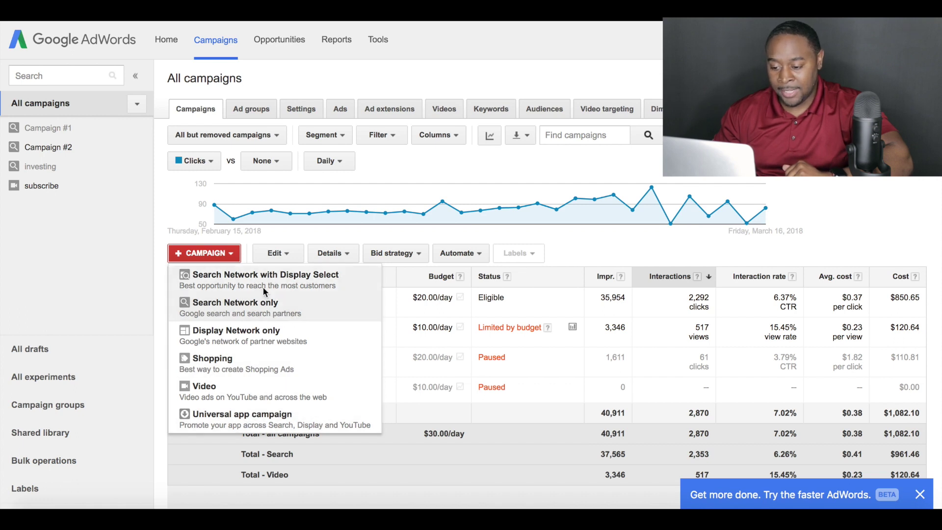
Start a new Search Network only campaign and name it "seller".
click(233, 307)
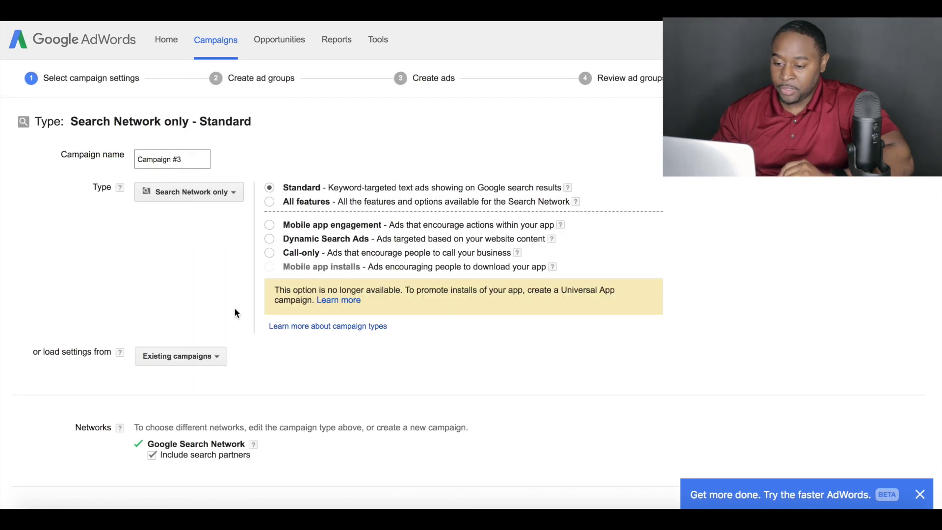
drag(189, 158, 116, 185)
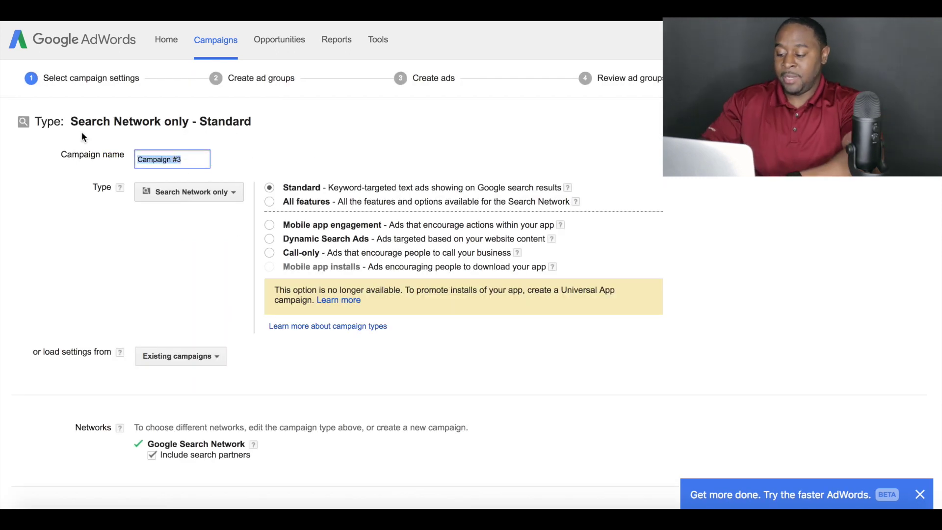
text(seller)
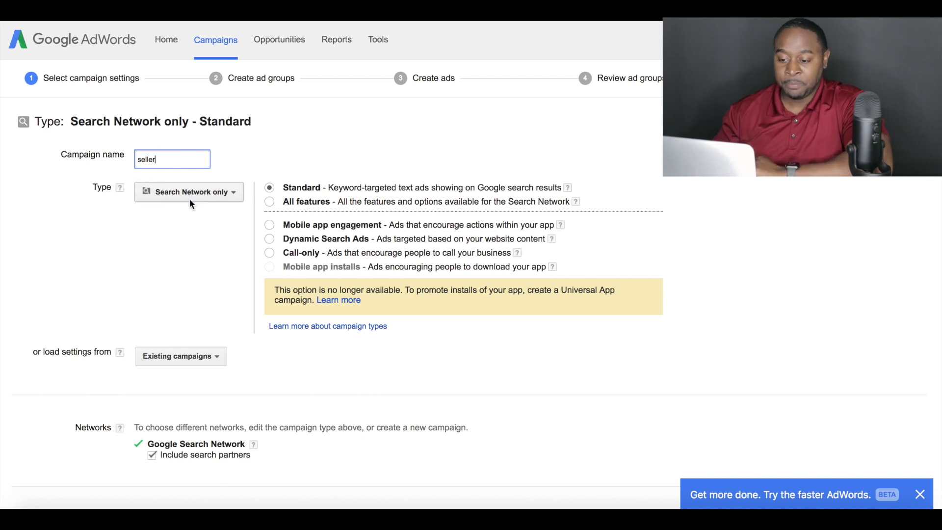
click(234, 193)
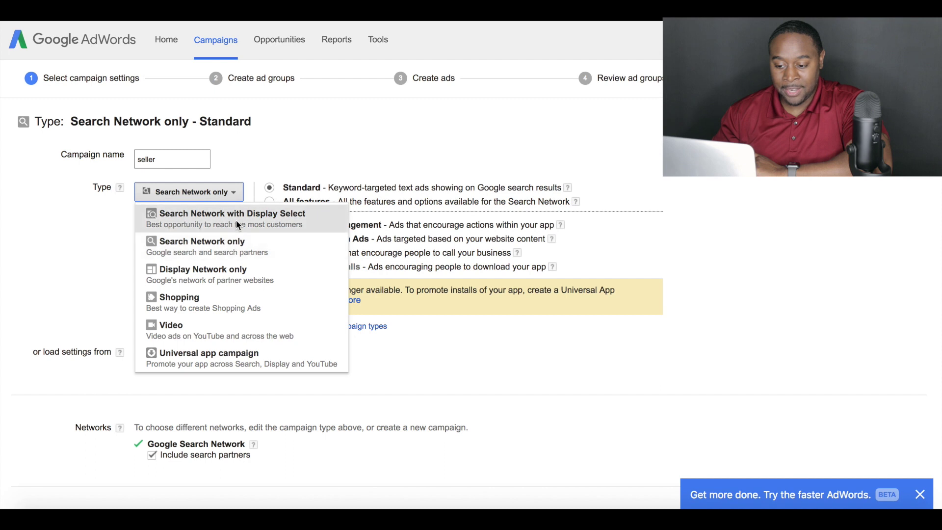
click(229, 249)
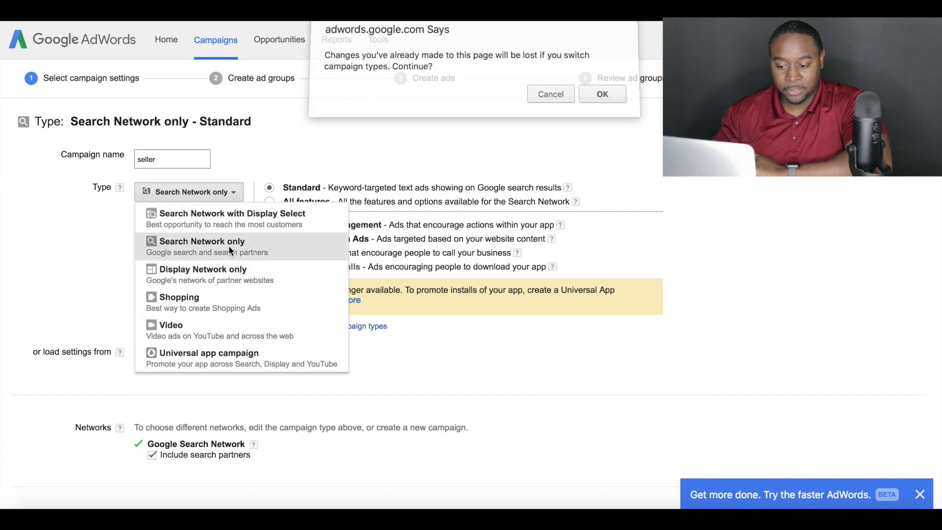
click(547, 98)
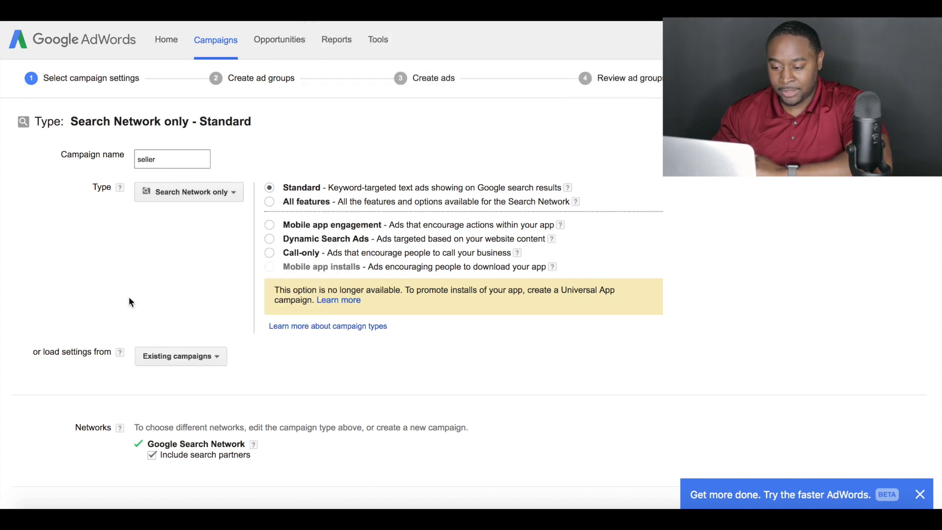
Exclude search partners from the campaign's Google Search Network targeting.
scroll(170, 259, down, 4)
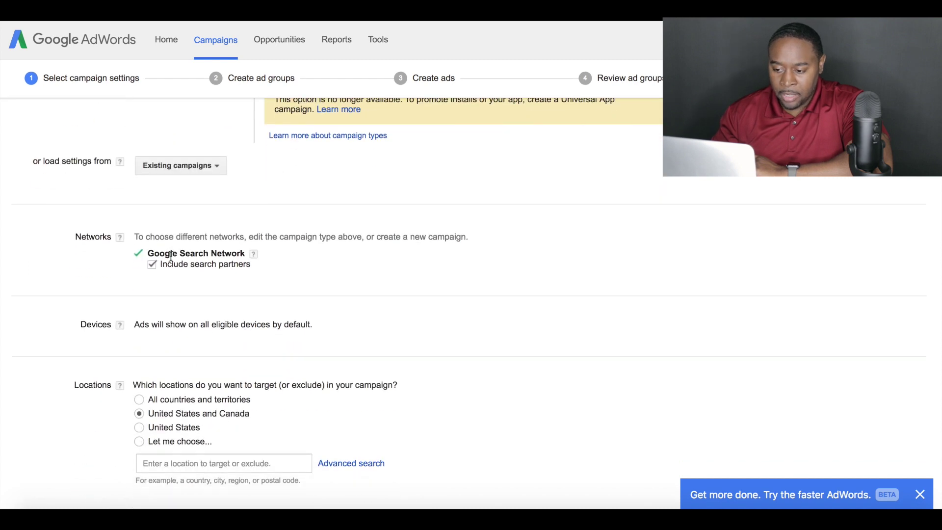
scroll(170, 259, up, 4)
scroll(170, 255, down, 4)
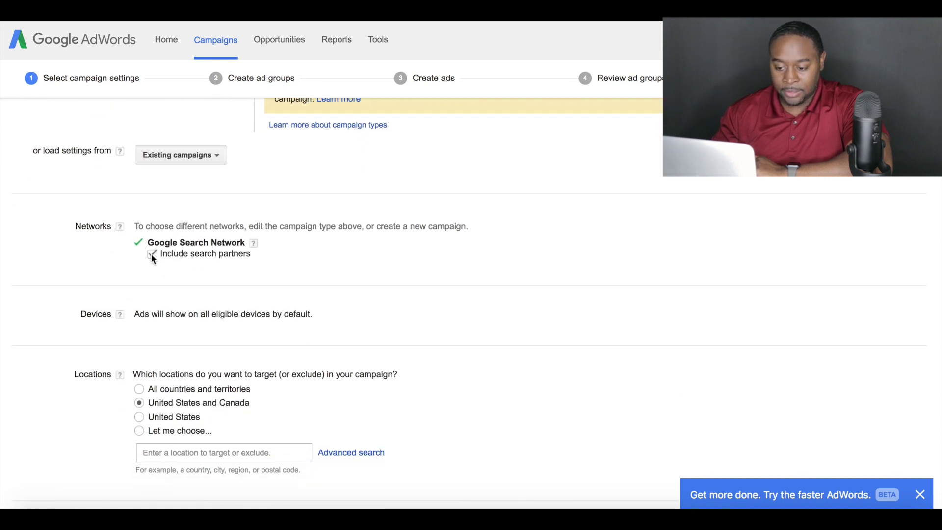
click(253, 243)
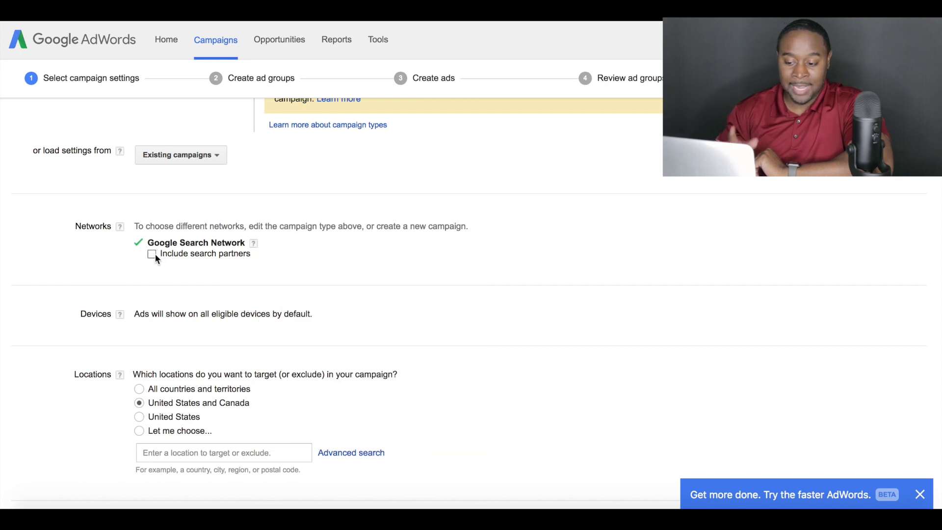
Restrict the campaign's targeted locations to Hillsborough County, Florida, United States.
scroll(155, 254, down, 3)
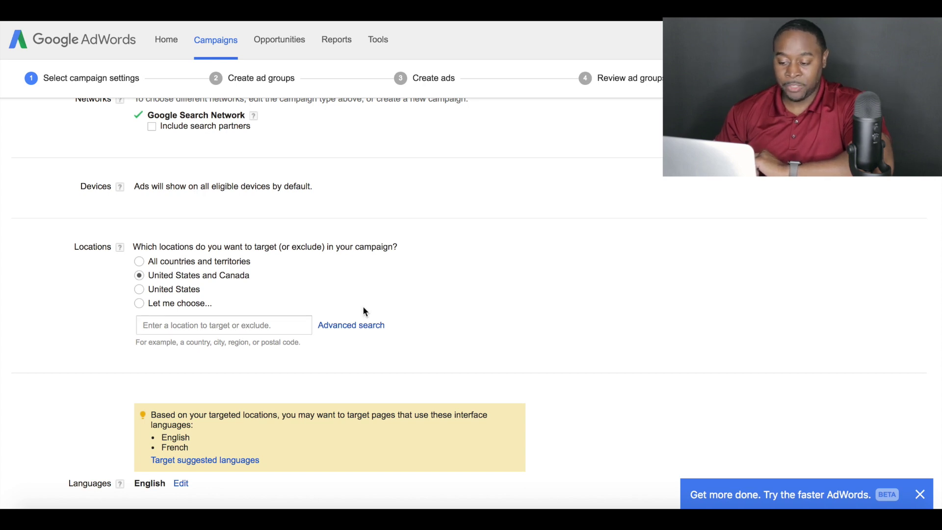
scroll(363, 305, down, 1)
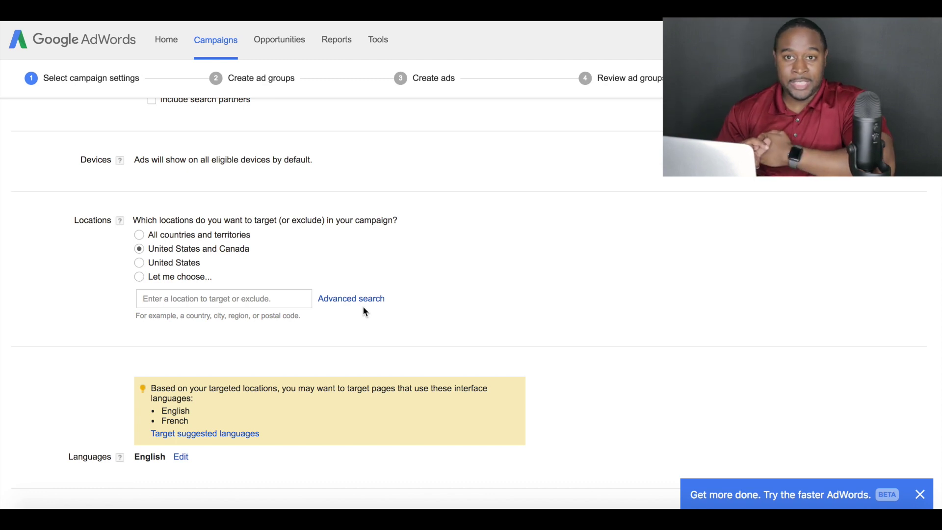
click(270, 299)
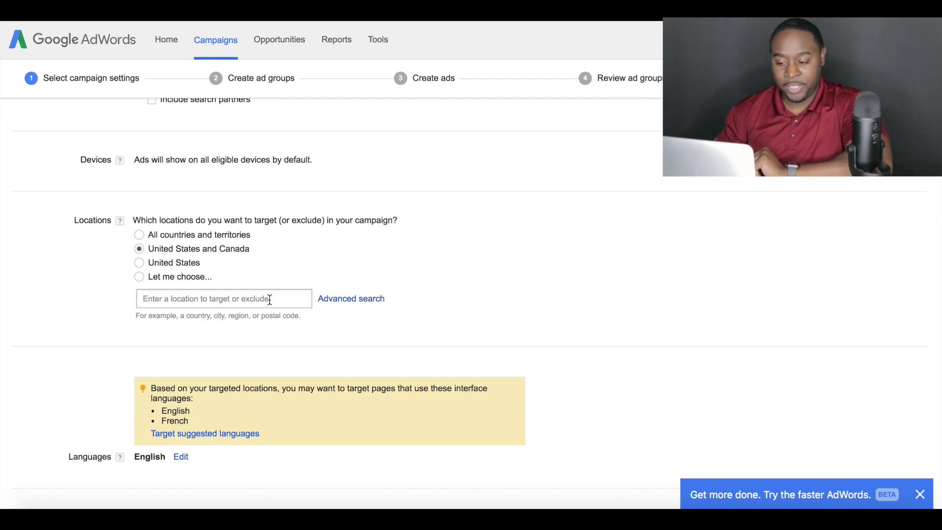
click(269, 299)
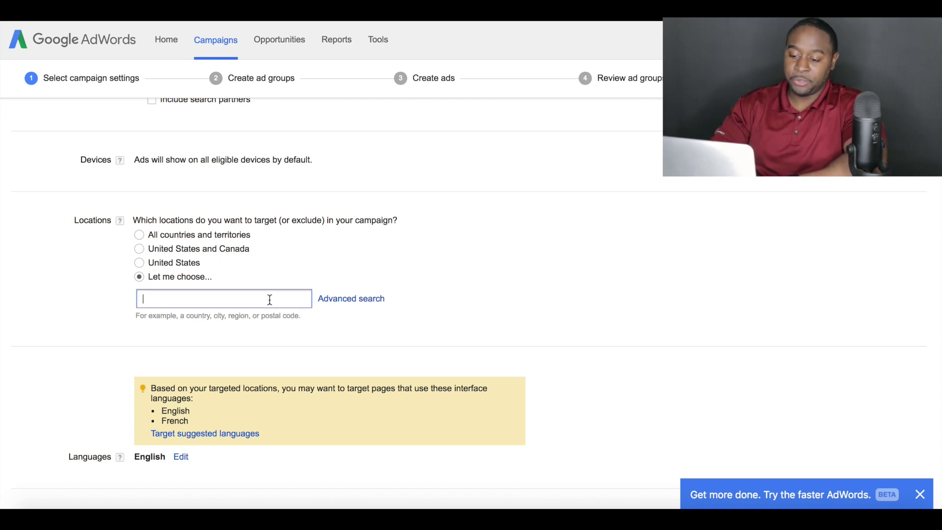
text(hillsbor)
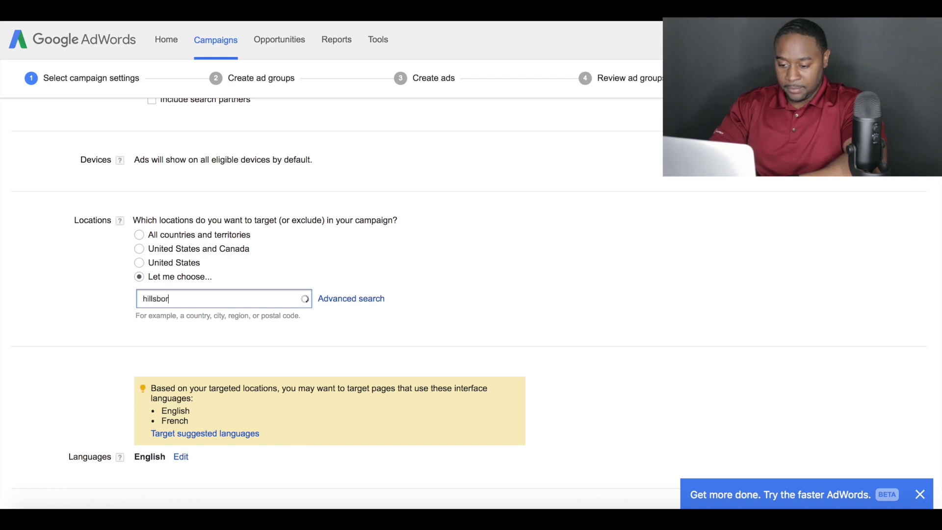
text(ough)
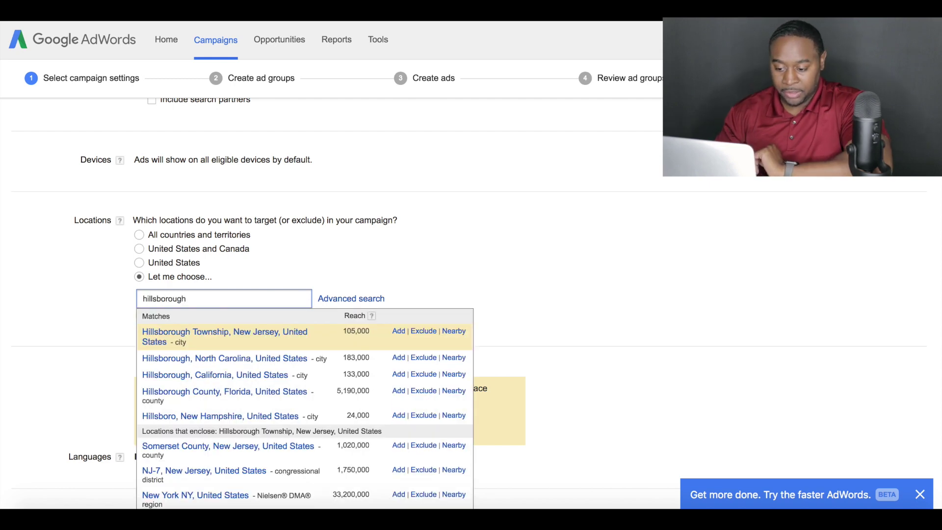
click(222, 392)
Set the campaign's bid strategy to the automated Maximize clicks option.
scroll(222, 395, down, 2)
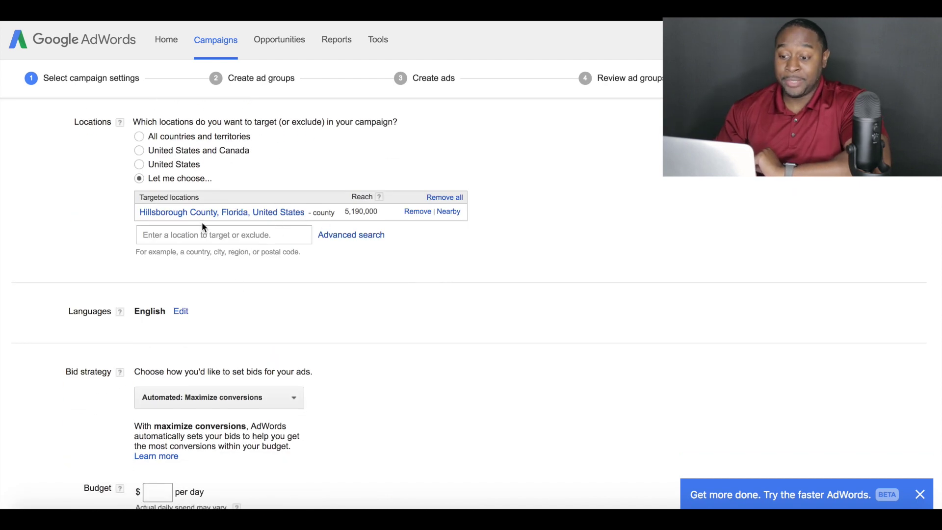
scroll(279, 300, down, 1)
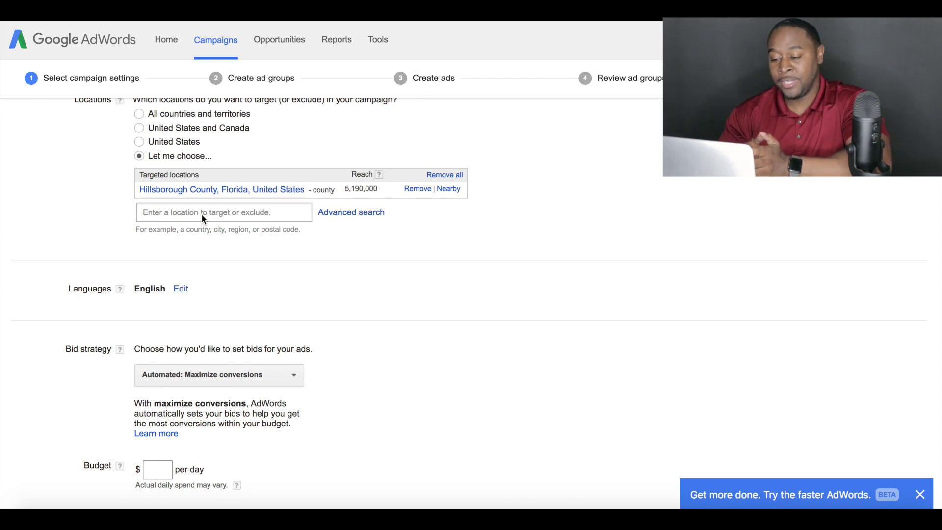
scroll(202, 214, down, 2)
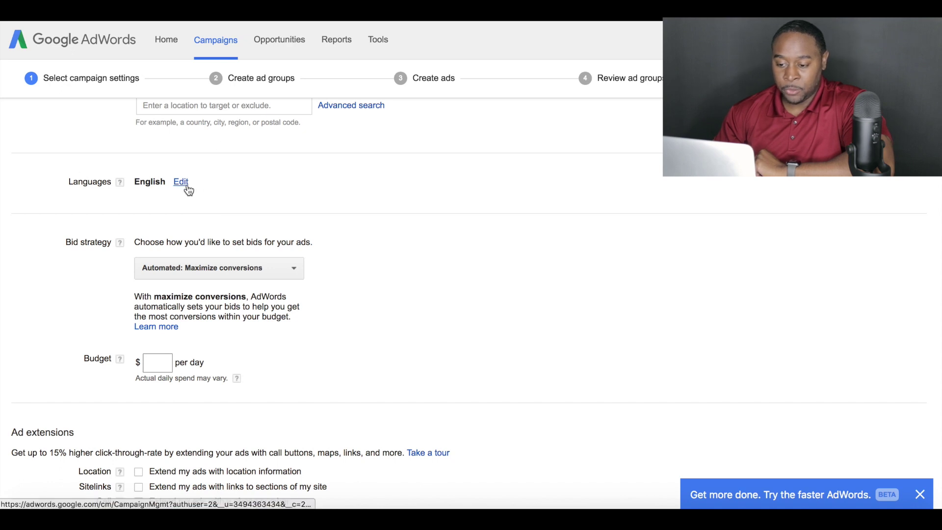
scroll(397, 224, up, 3)
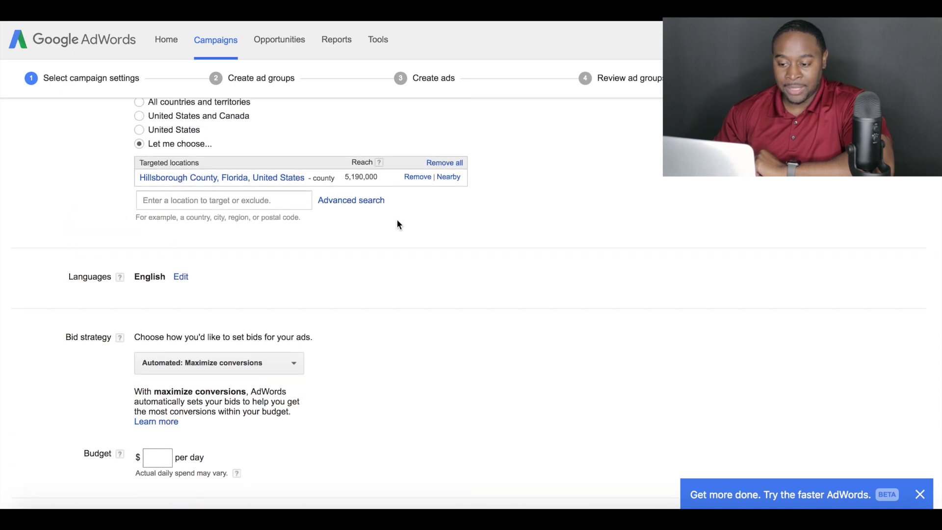
scroll(398, 224, down, 4)
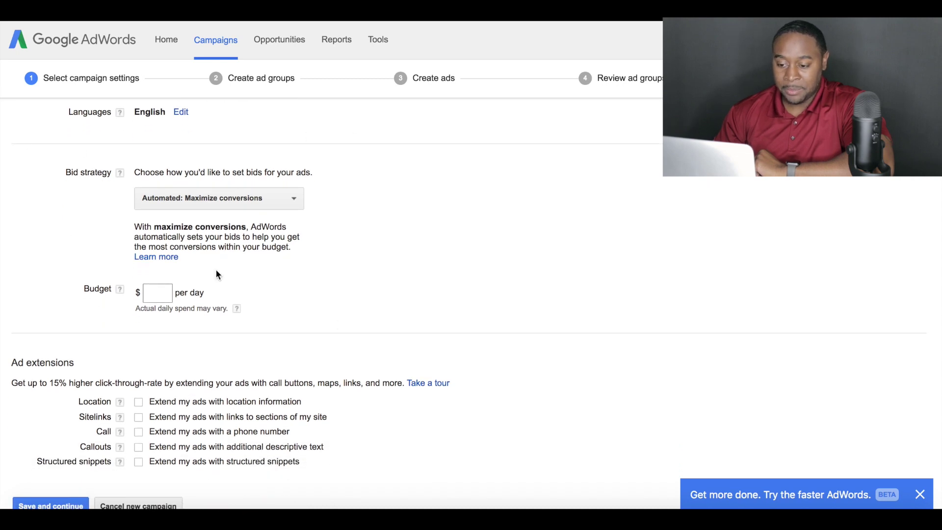
click(302, 203)
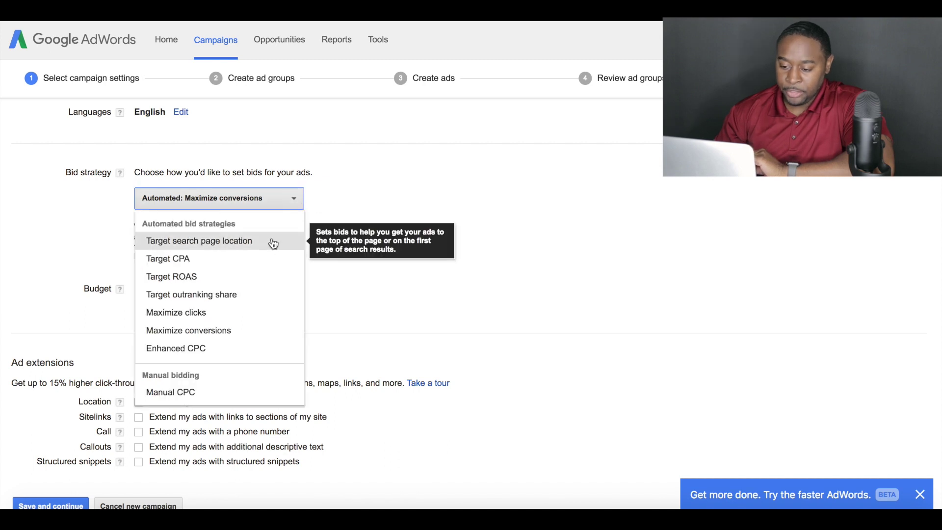
click(213, 314)
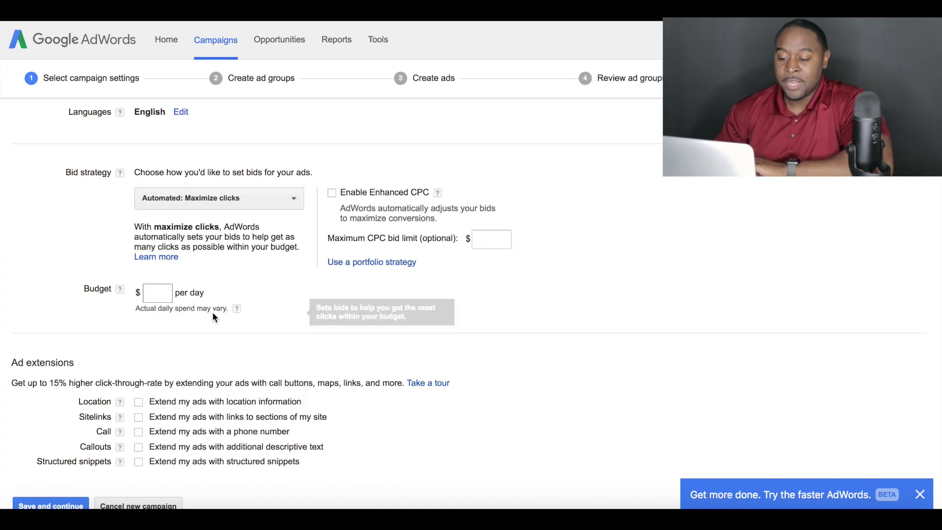
Set the campaign budget to $5 per day and save the settings to continue to ad group creation.
click(168, 289)
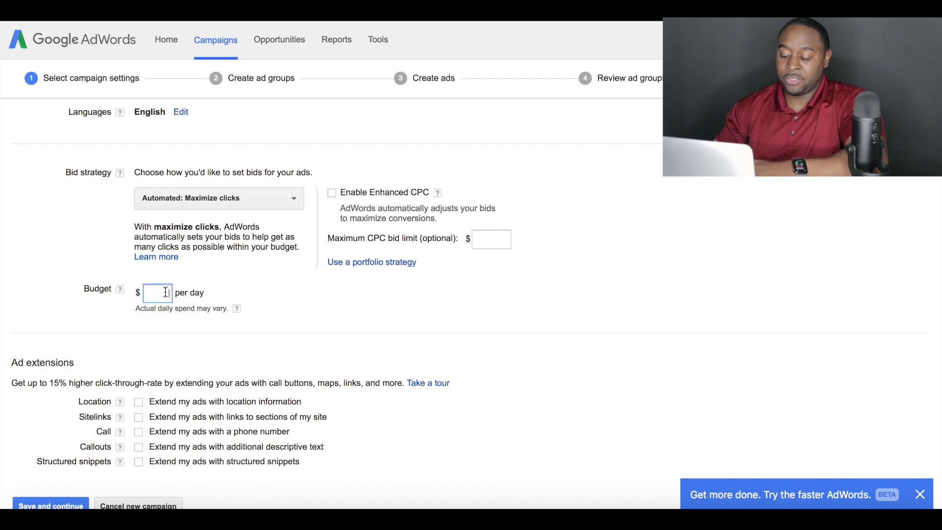
text(5)
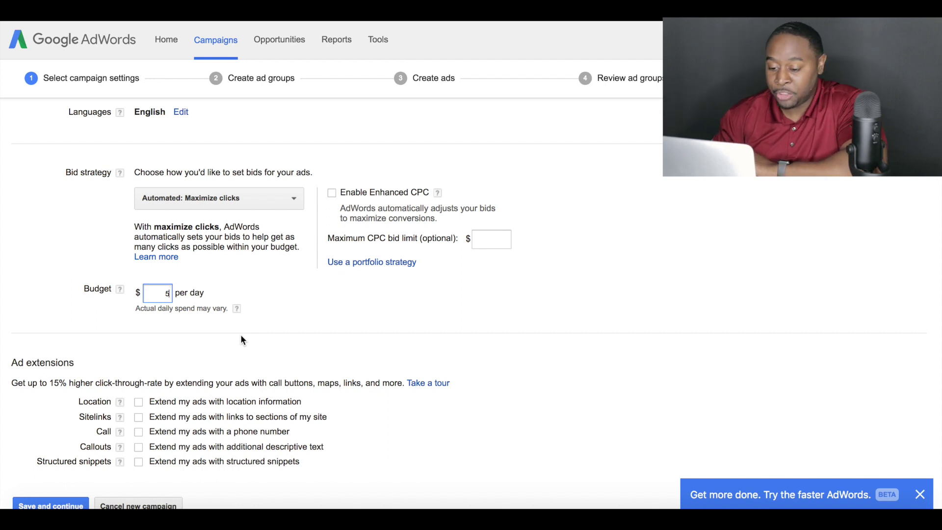
scroll(306, 293, down, 3)
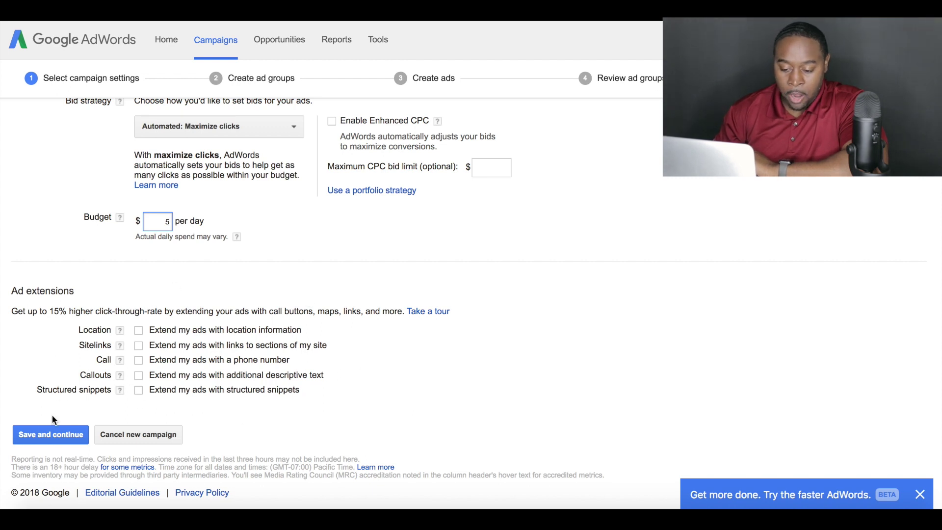
click(40, 434)
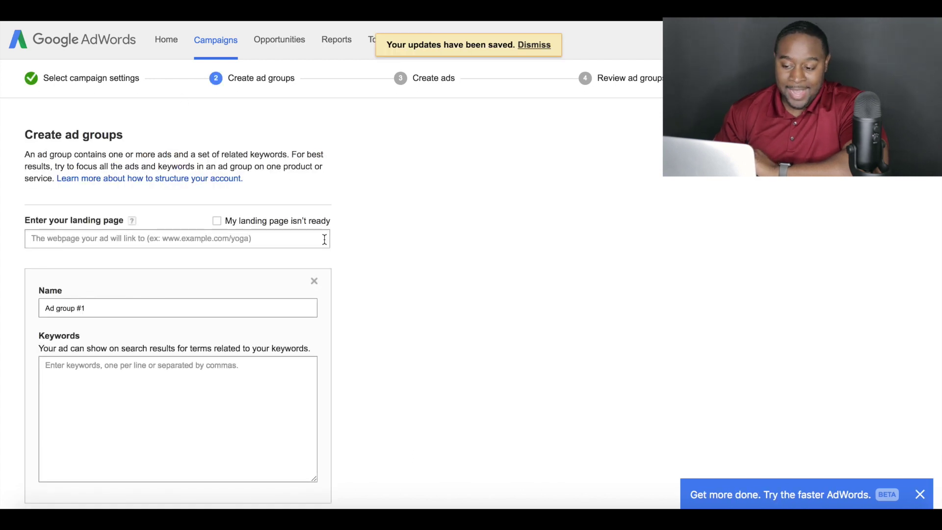
Enter the sellers-guide page URL as the ad group's landing page and load keyword ideas for it.
scroll(325, 239, down, 2)
scroll(324, 239, up, 2)
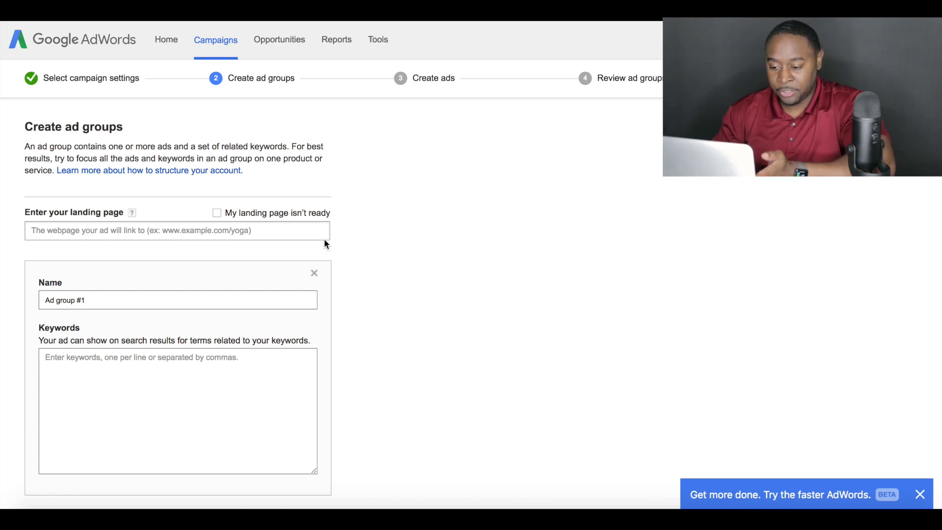
click(259, 231)
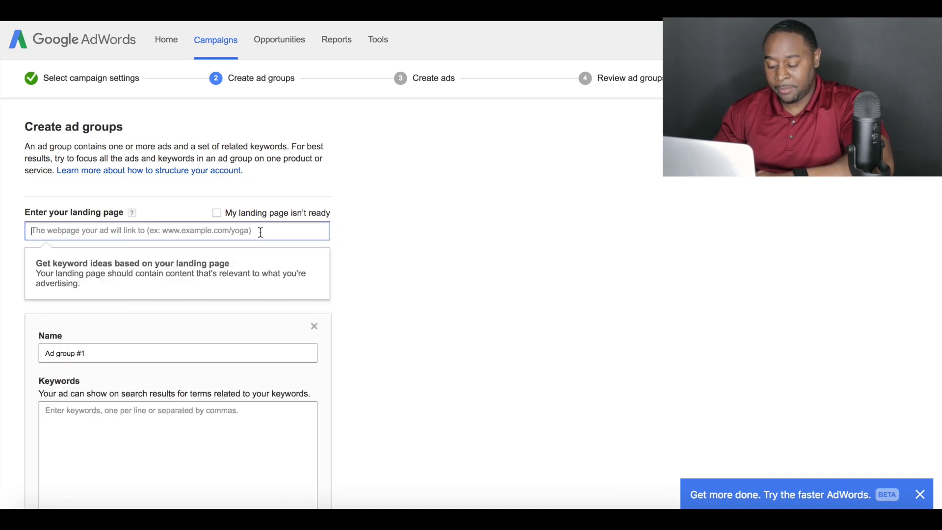
text(http://michaelhicks.leadsites.us/sellers-guide)
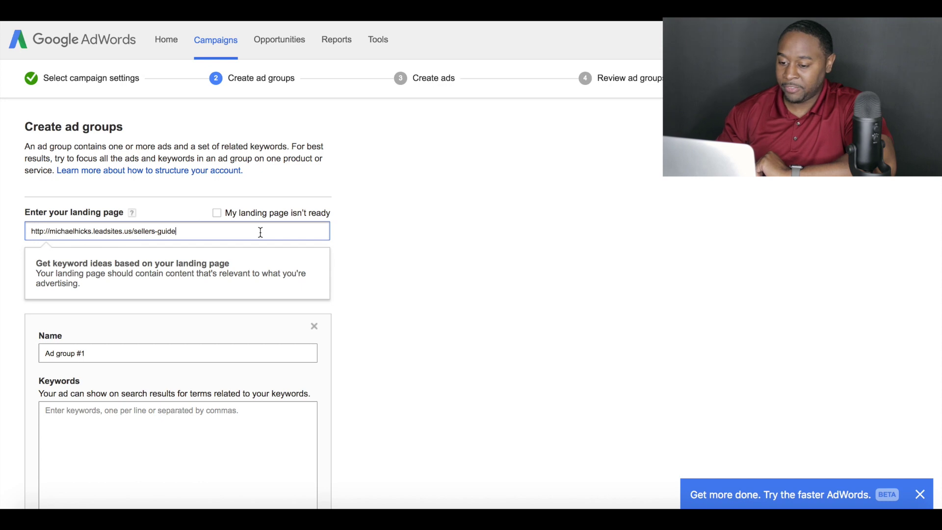
key(Return)
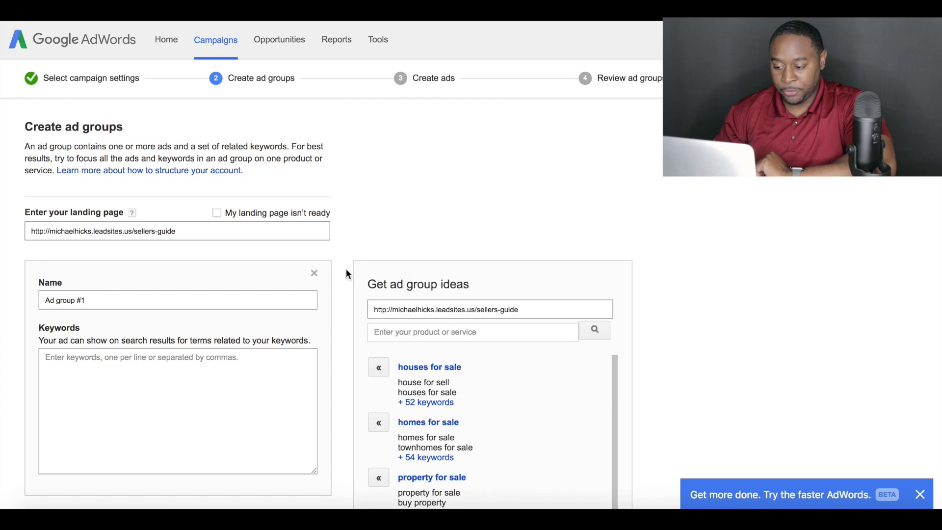
Fill the first ad group with the suggested "houses for sale" ad group idea and its keywords.
scroll(347, 271, down, 3)
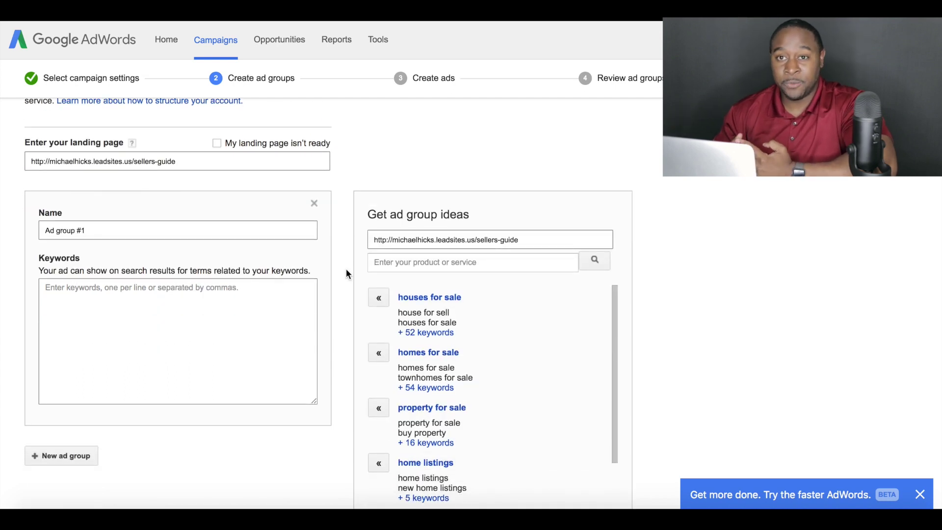
scroll(346, 269, down, 2)
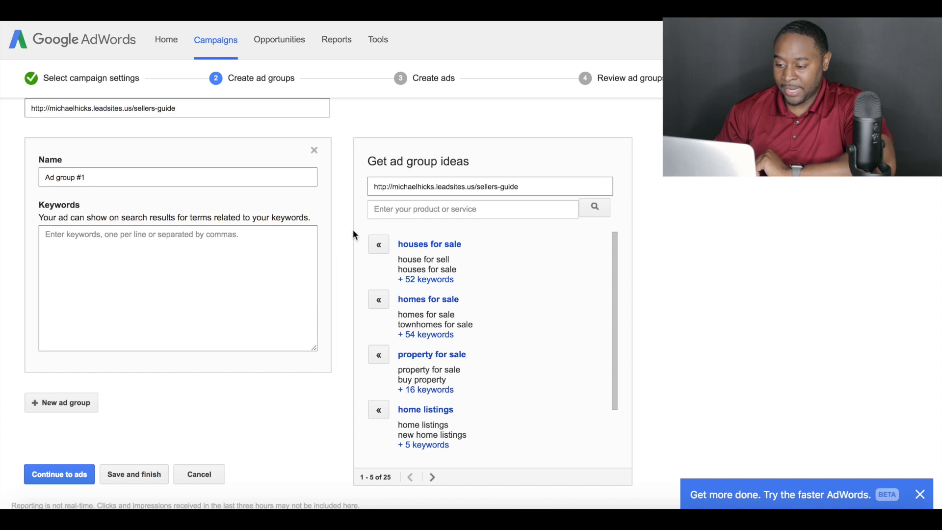
scroll(353, 234, down, 1)
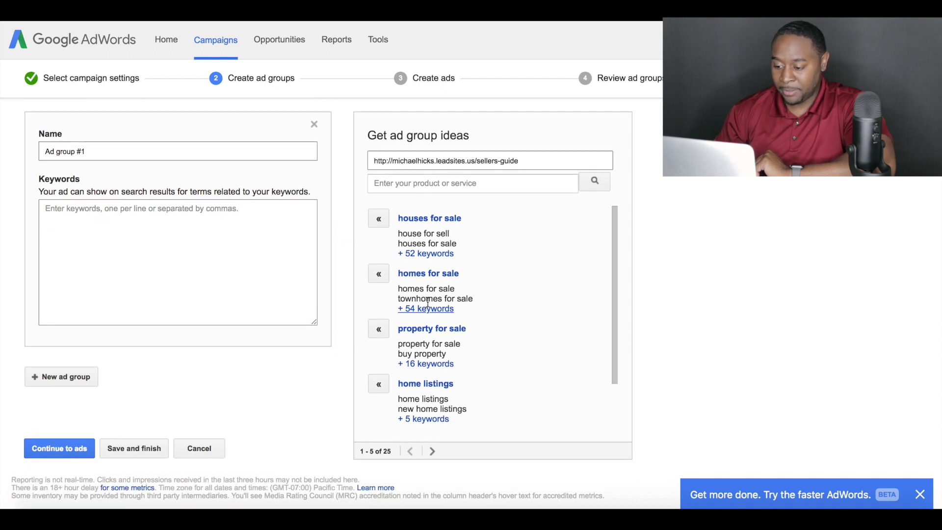
scroll(479, 314, down, 2)
scroll(479, 317, up, 5)
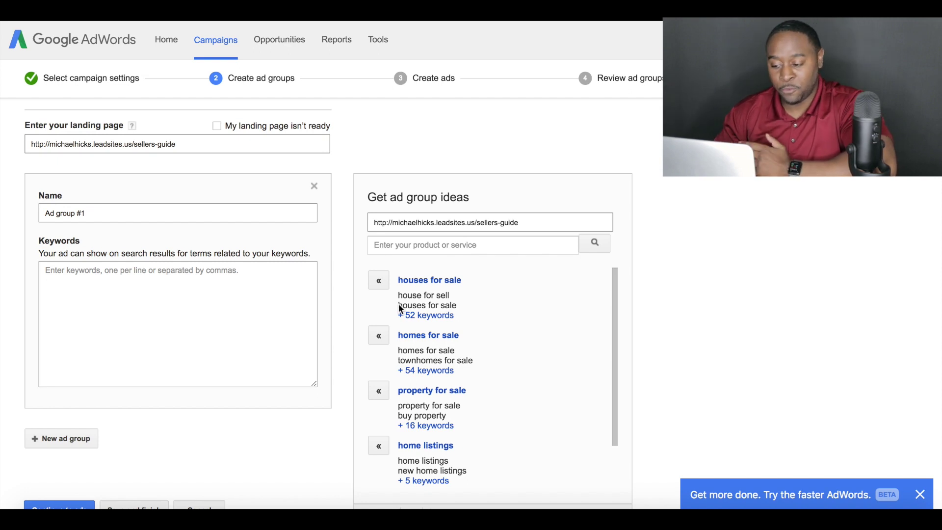
click(379, 280)
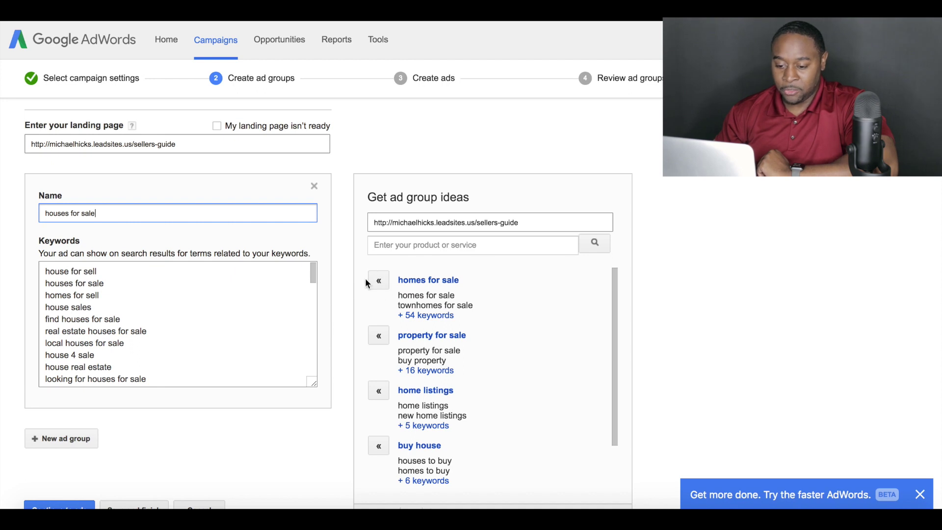
Add two more ad groups from the suggested ideas "homes for sale" and "property for sale".
click(379, 280)
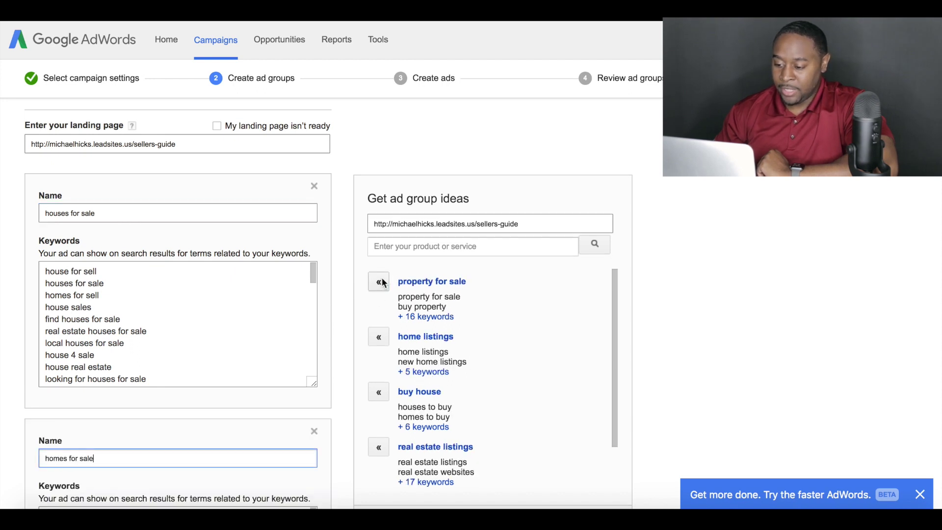
scroll(382, 278, down, 2)
scroll(381, 282, down, 3)
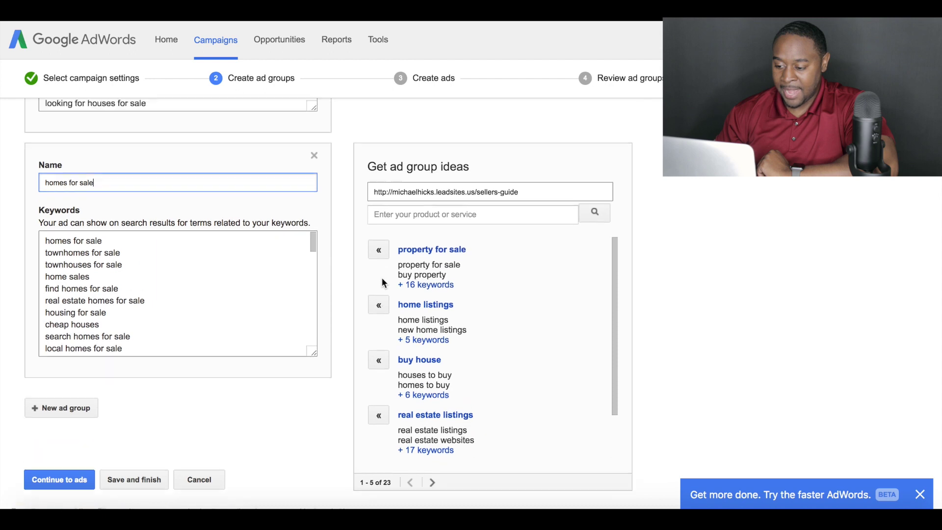
click(381, 282)
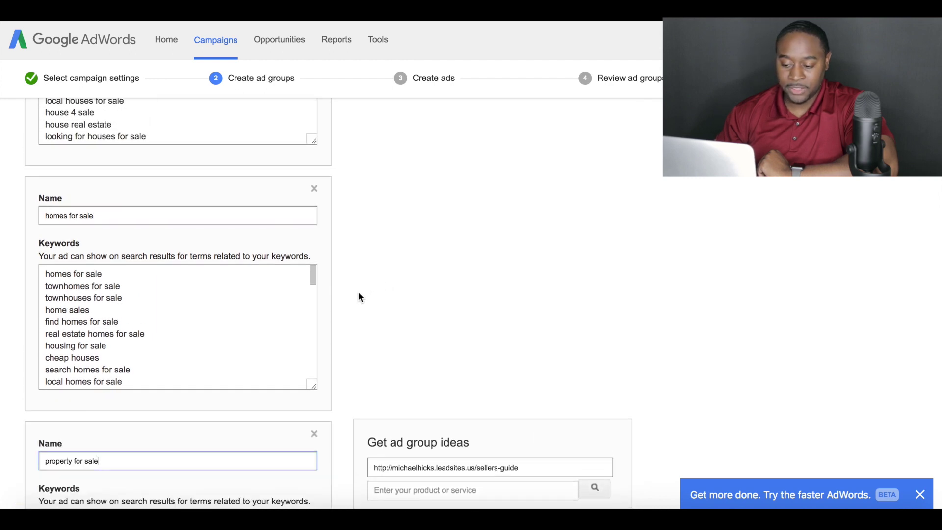
scroll(352, 322, down, 4)
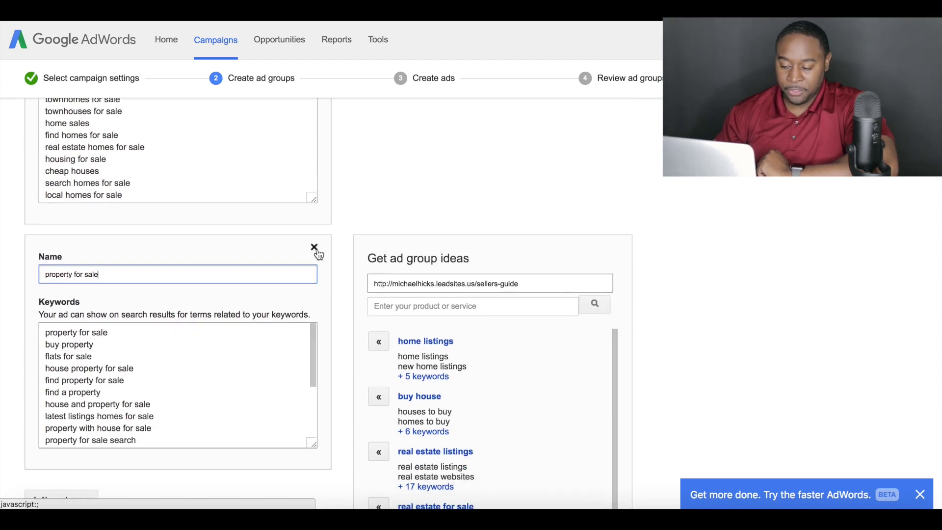
Remove the "property for sale" and "homes for sale" ad groups, keeping only "houses for sale".
click(315, 250)
scroll(335, 233, up, 5)
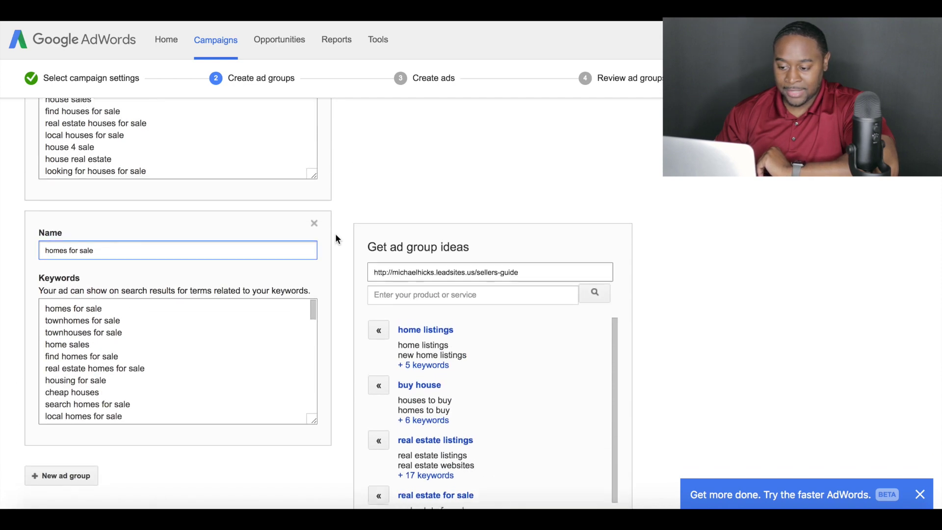
click(315, 237)
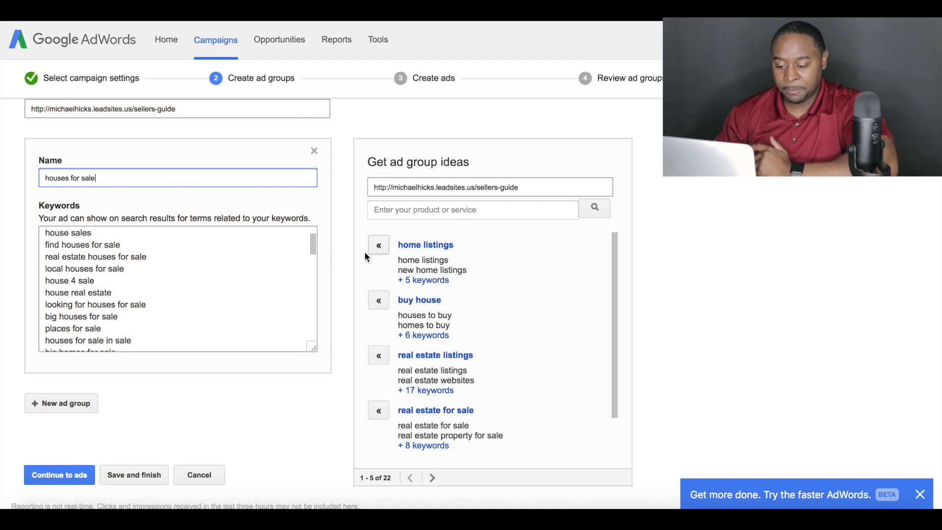
Continue to ad creation and enter the sellers-guide landing page address as the new ad's final URL.
scroll(57, 439, down, 2)
click(60, 437)
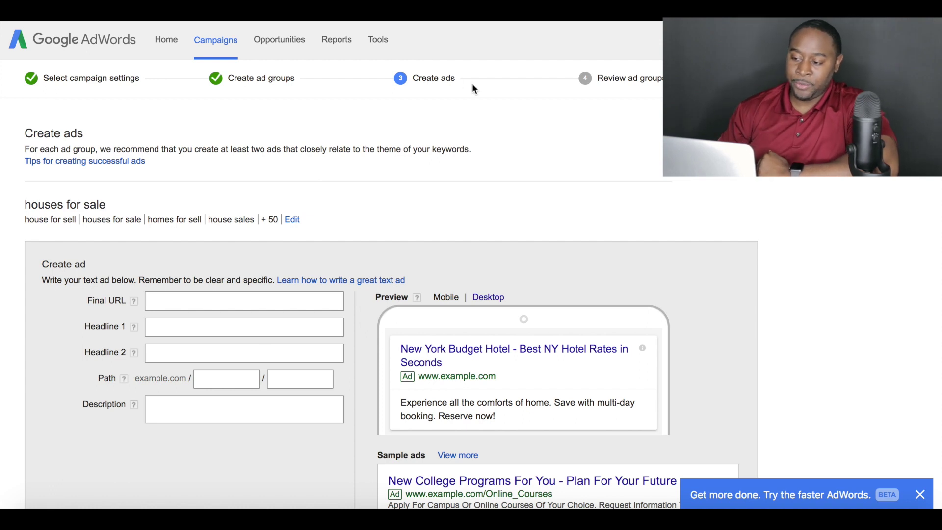
scroll(355, 222, down, 2)
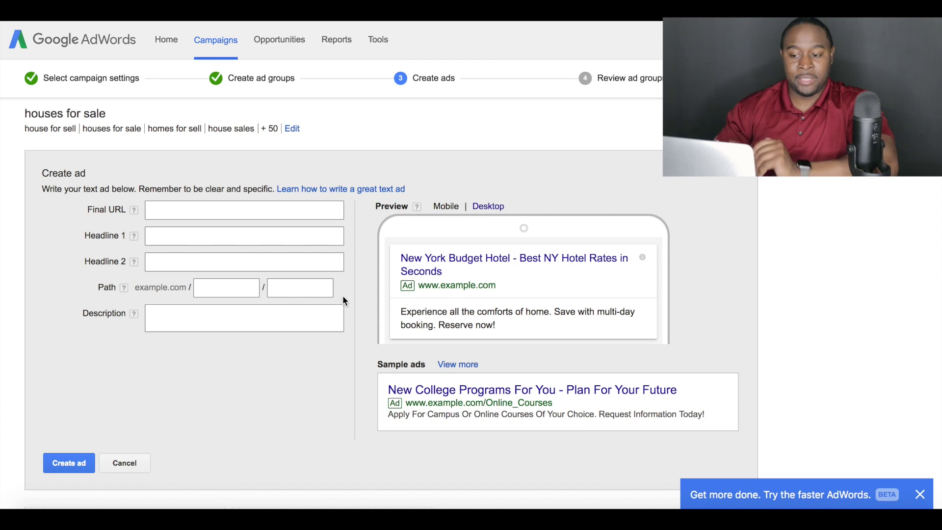
click(233, 208)
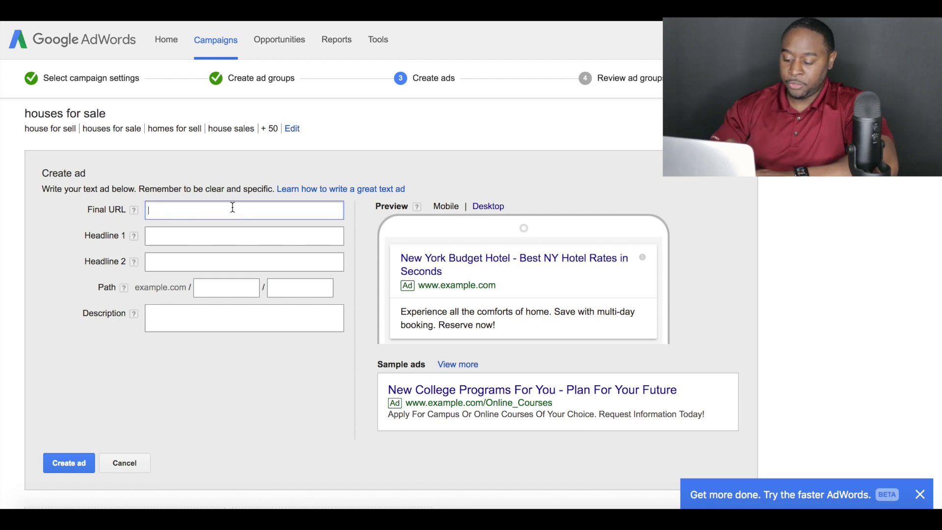
text(v)
key(BackSpace)
text(http://michaelhicks.leadsites.us/sellers-guide)
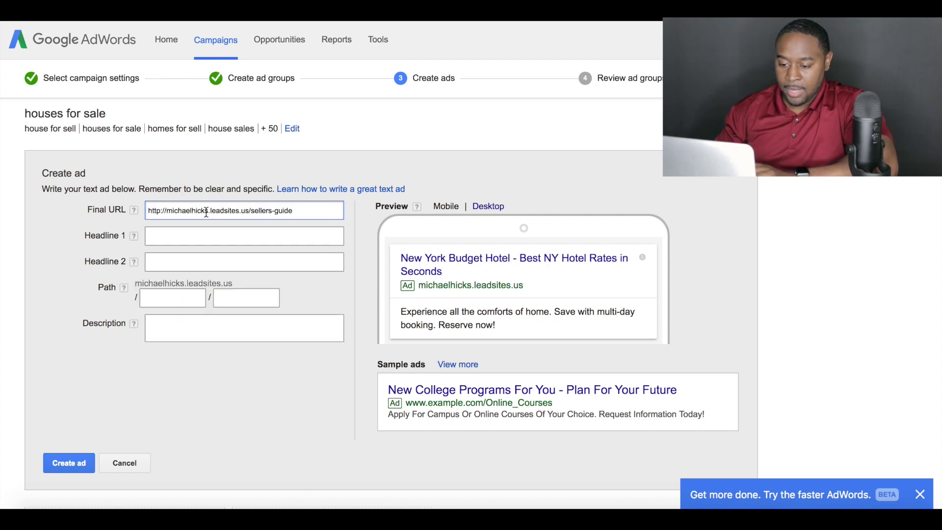
Enter "Sell Your Home Quick" as the ad's headline 1 and "Free Home Sellers Guide" as headline 2.
click(194, 240)
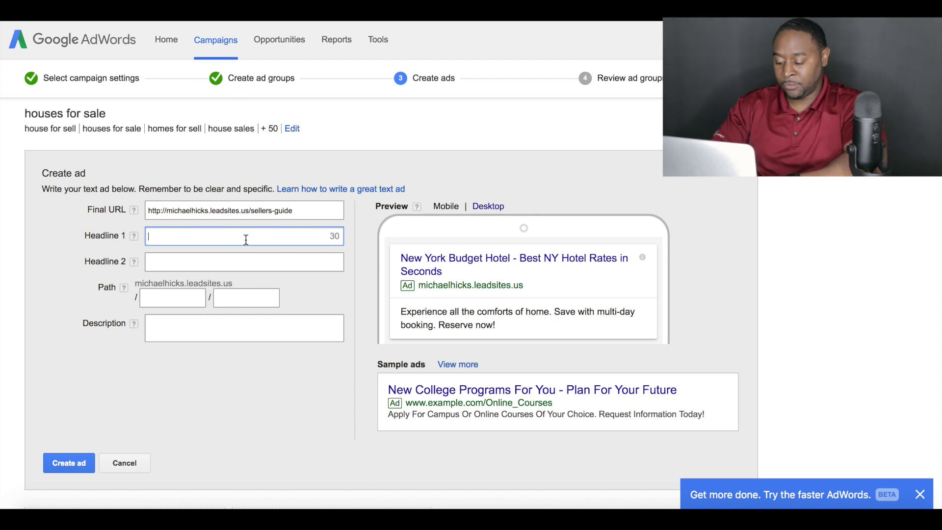
text(Sell )
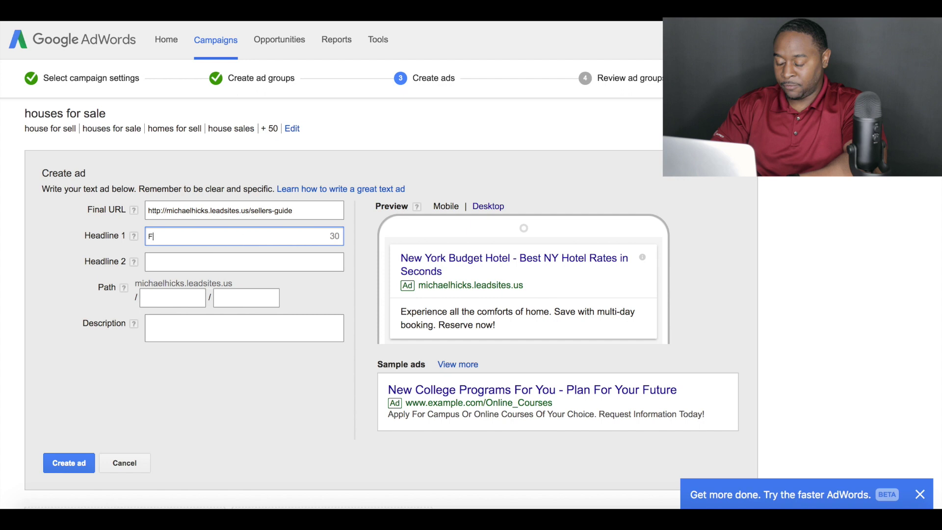
text(Your Home)
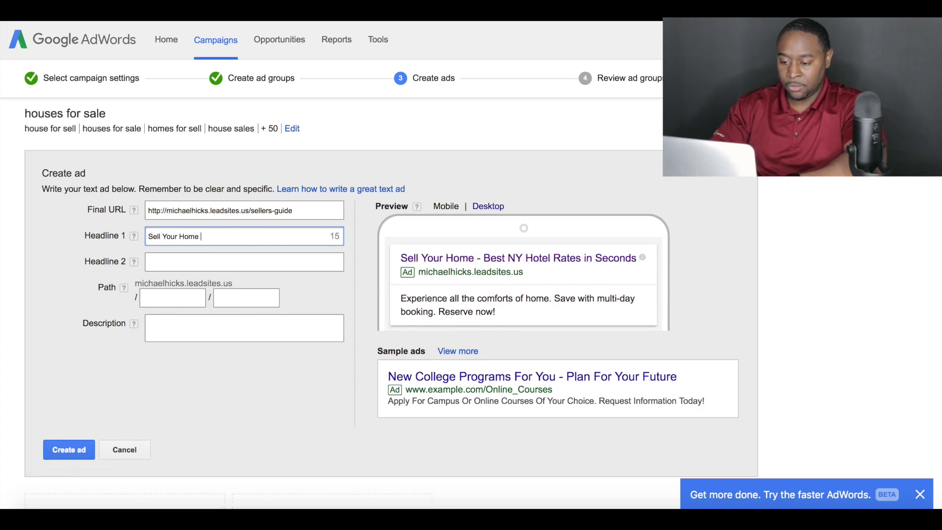
text( Quick)
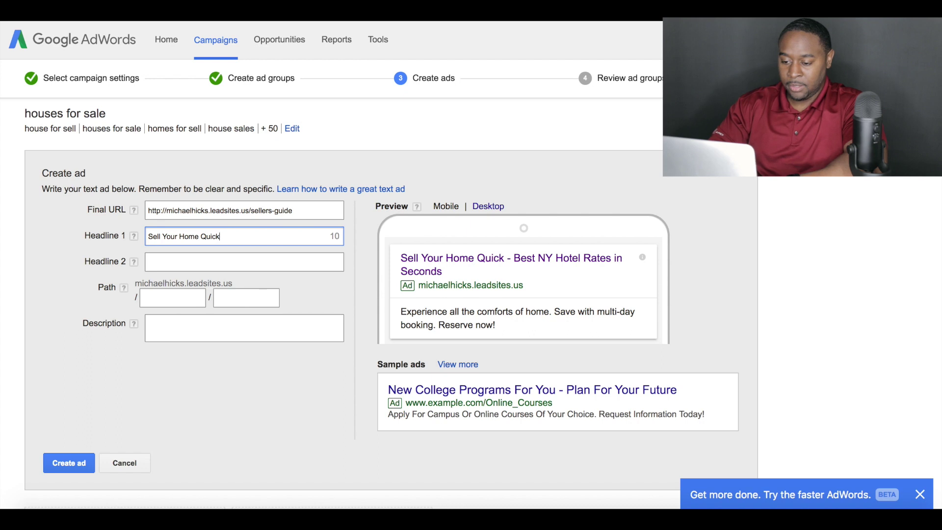
key(Tab)
key(Tab)
text(F)
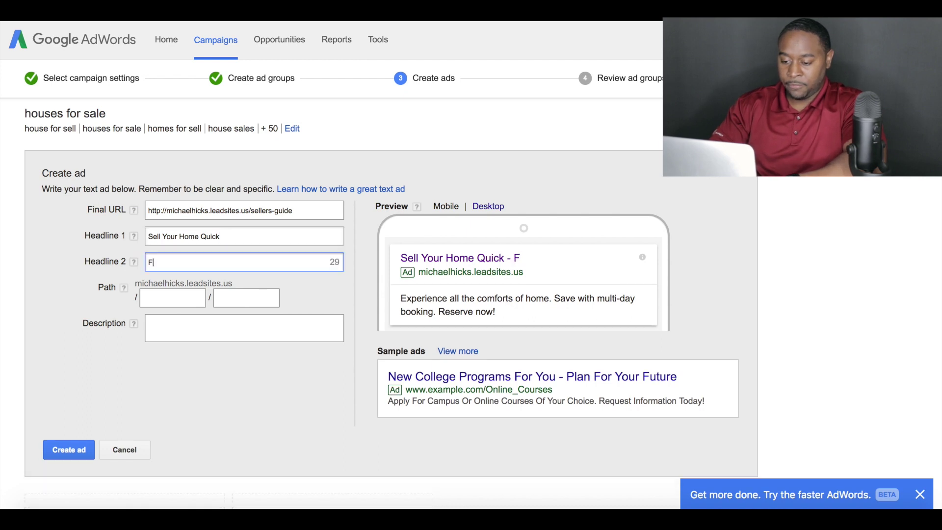
text(ree Home Sellers Guide)
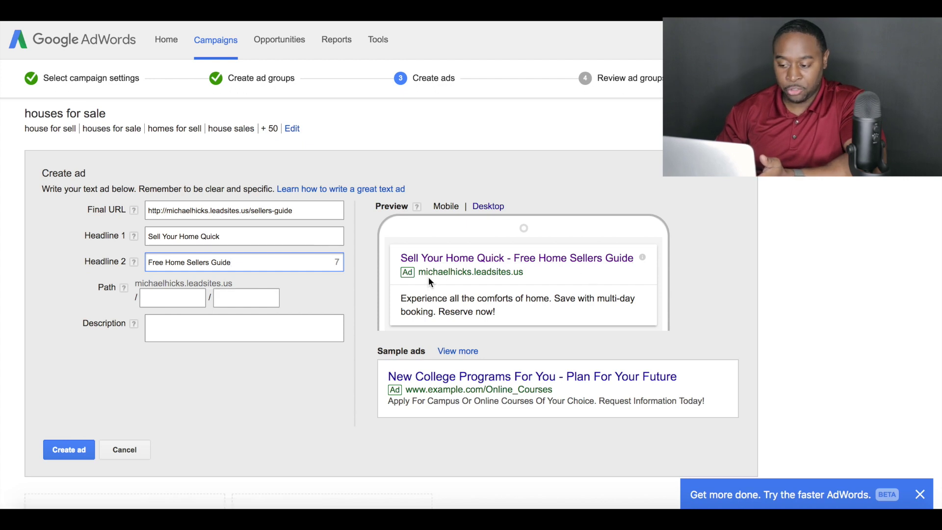
Extend headline 1 to read "How to Sell Your Home Quick".
click(148, 237)
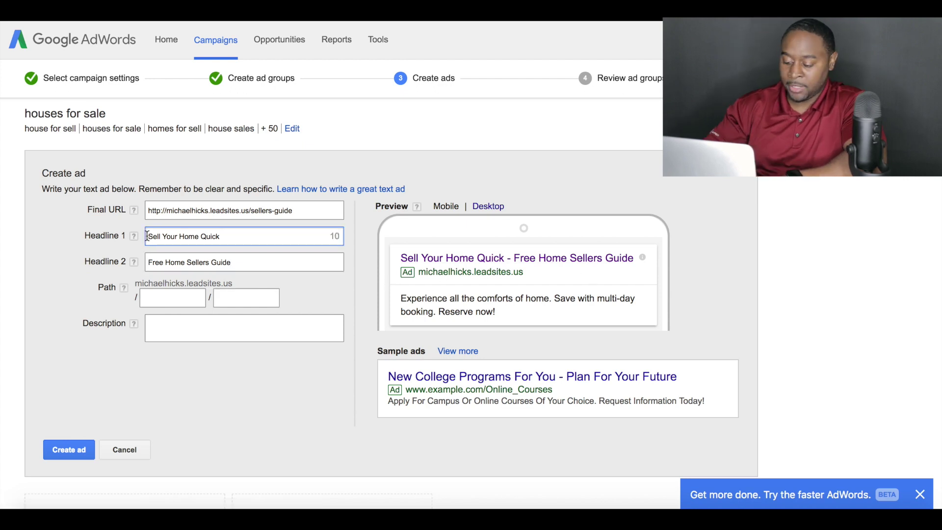
text(How to)
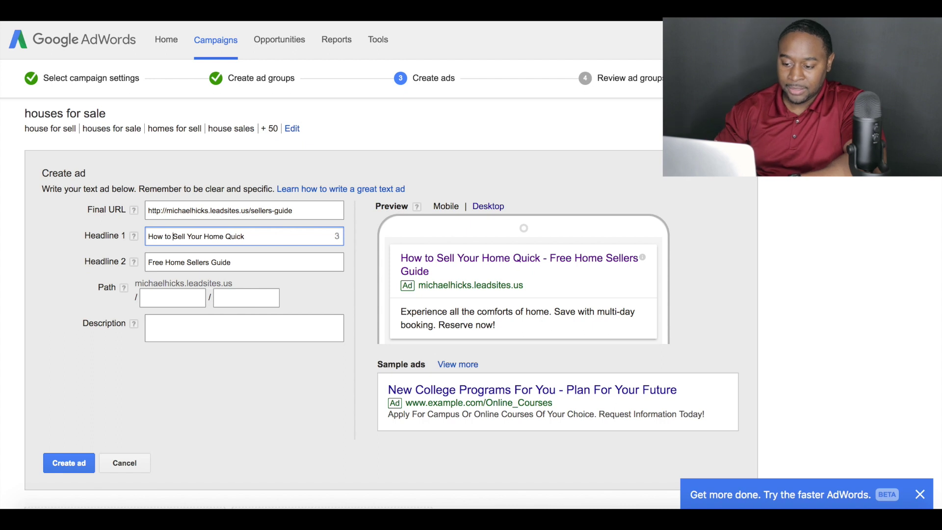
Enter the description "Learn how to sell your home for the most money in the least amount of time" and create the ad.
scroll(348, 241, down, 3)
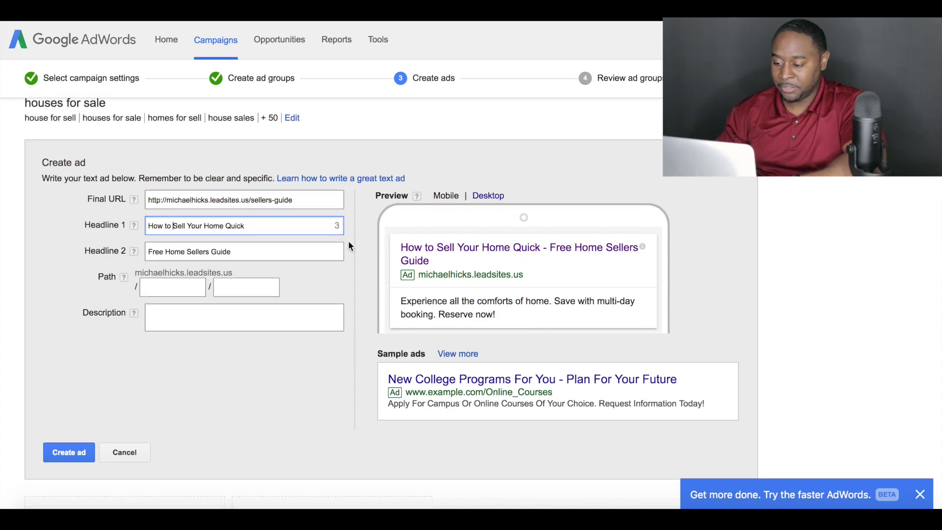
click(198, 250)
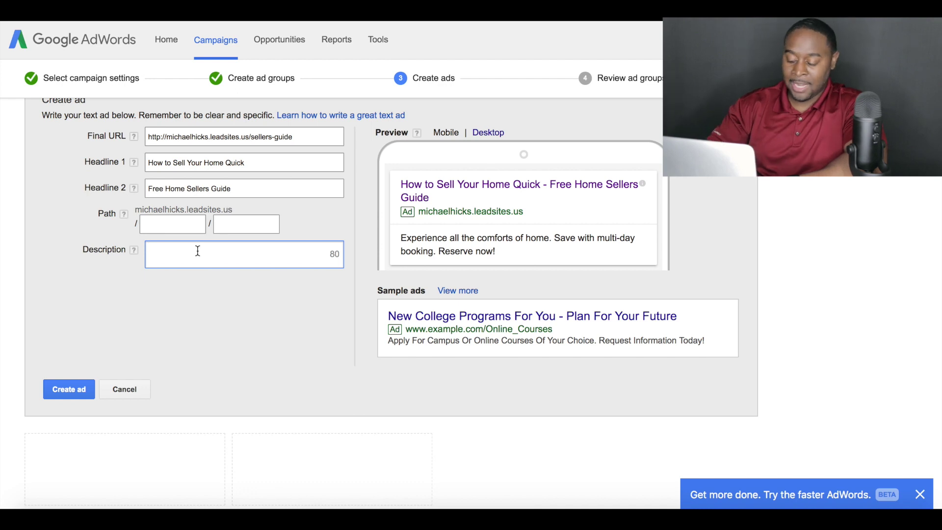
text(Learn )
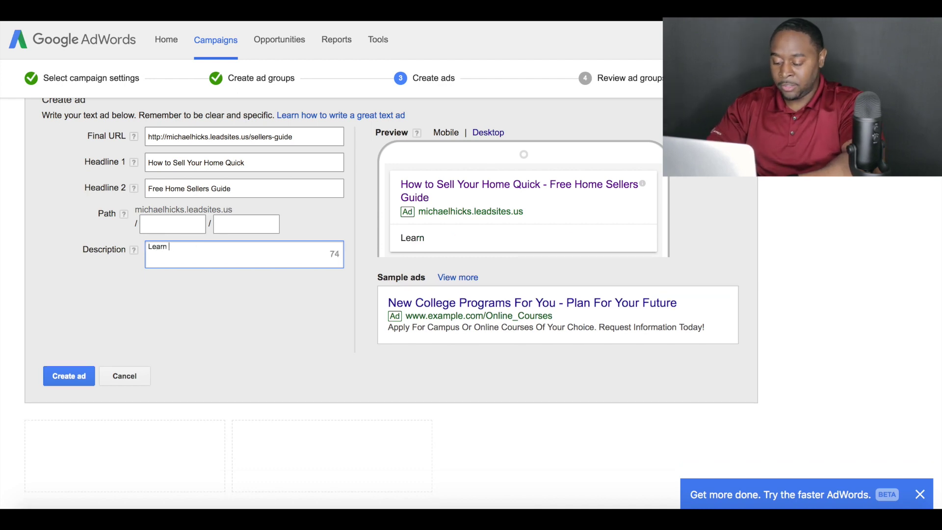
text(how to sell your h)
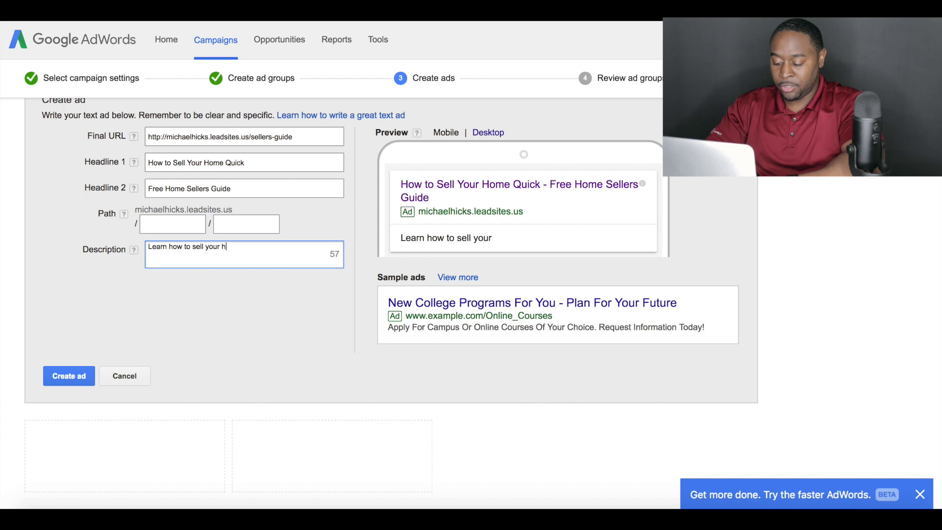
text(ome for the most money)
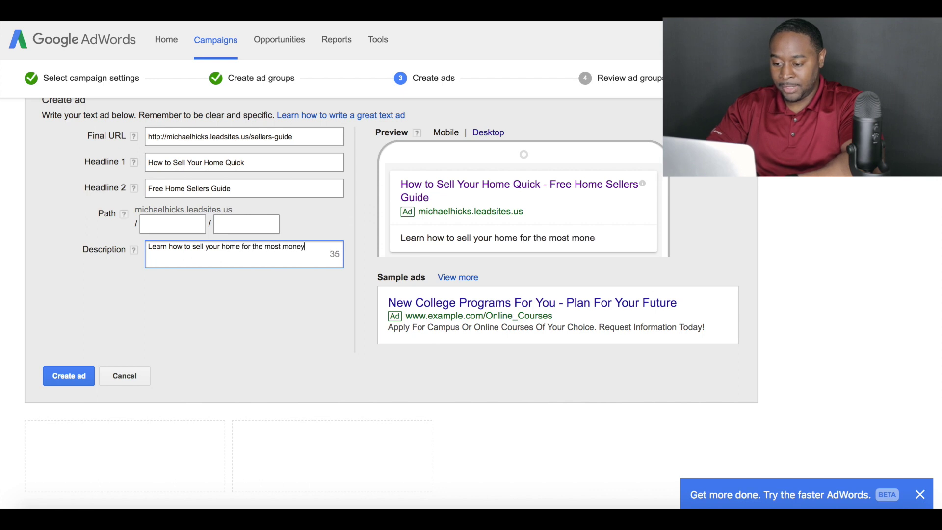
text( in the least amount of time)
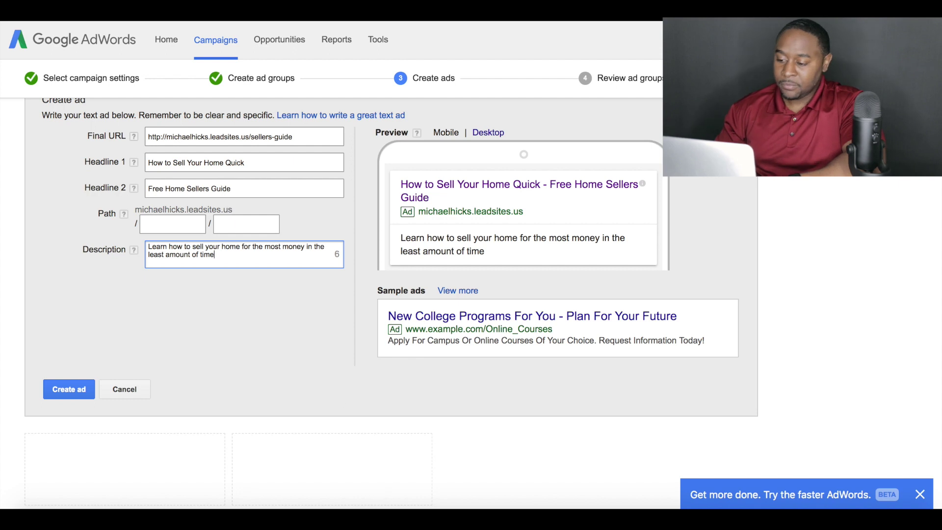
click(71, 390)
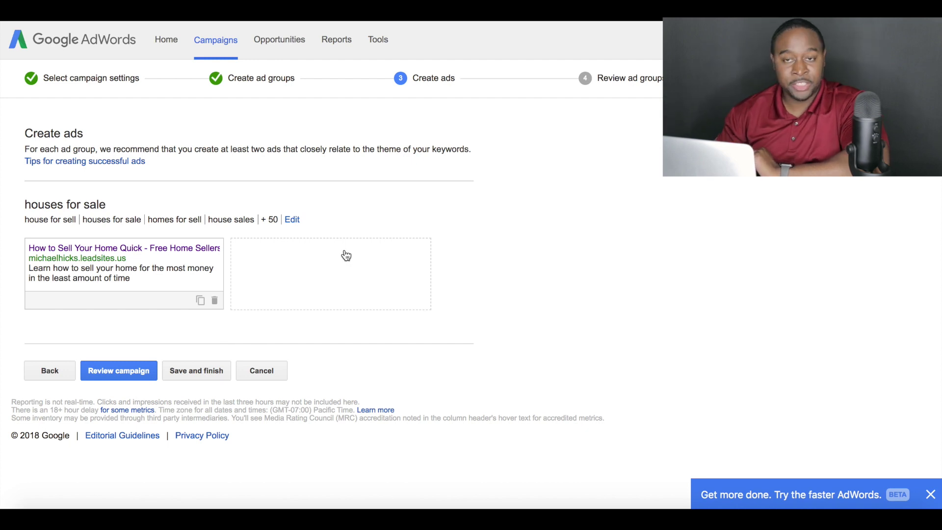
click(310, 278)
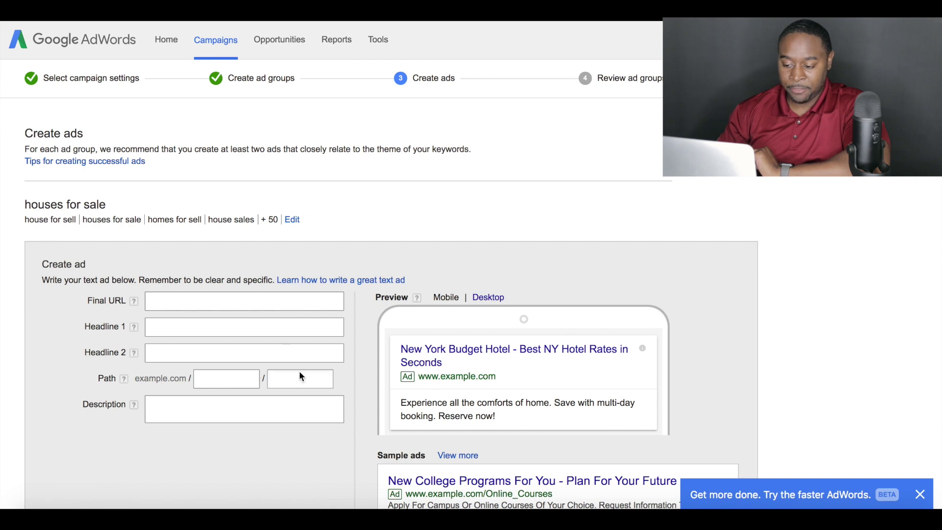
scroll(235, 316, down, 5)
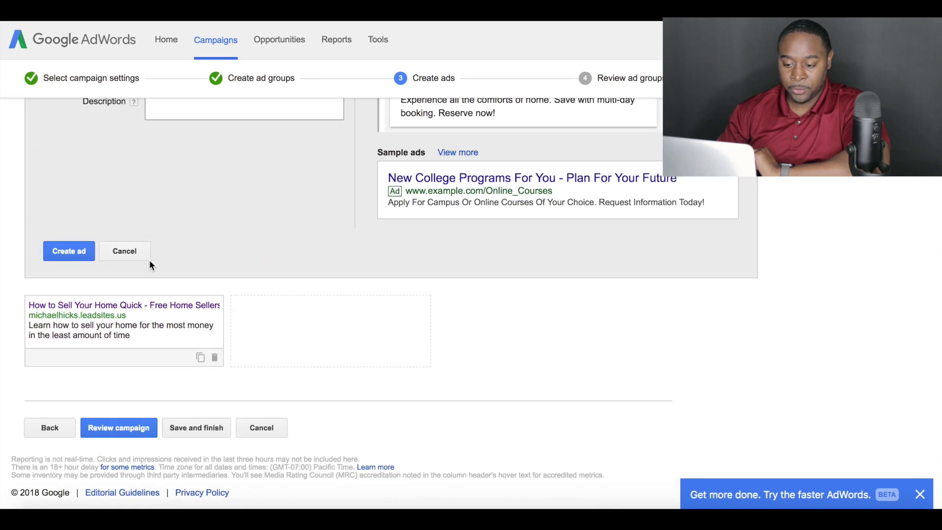
click(127, 251)
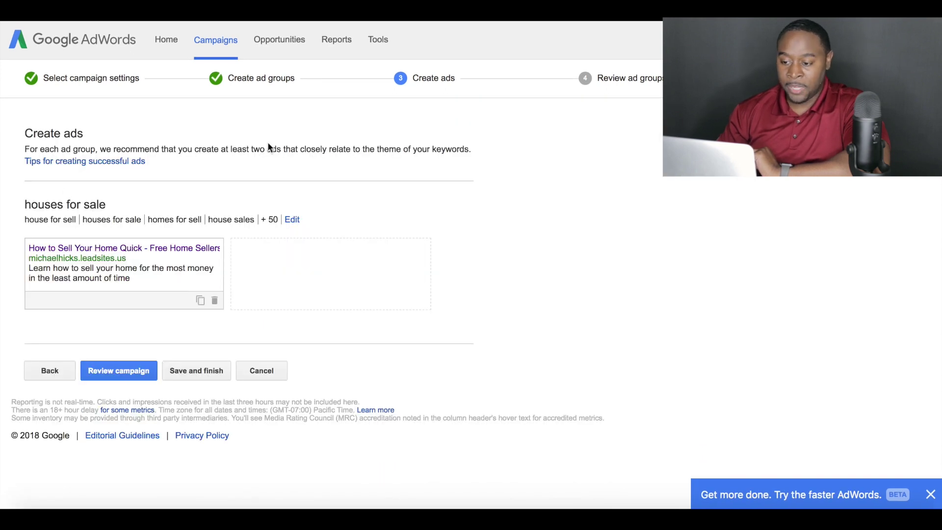
Return to the ad groups, add the suggested "home listings" ad group, and continue to ad creation.
click(51, 372)
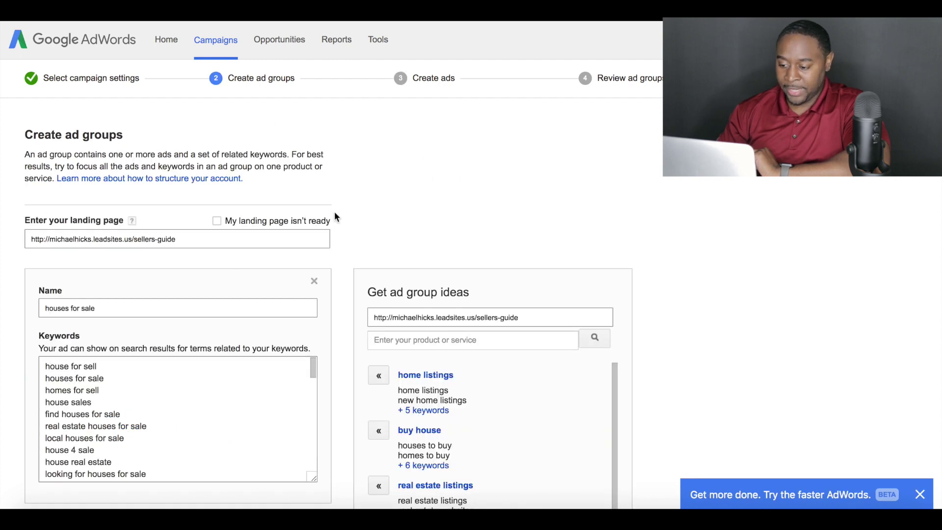
scroll(346, 256, down, 2)
click(378, 269)
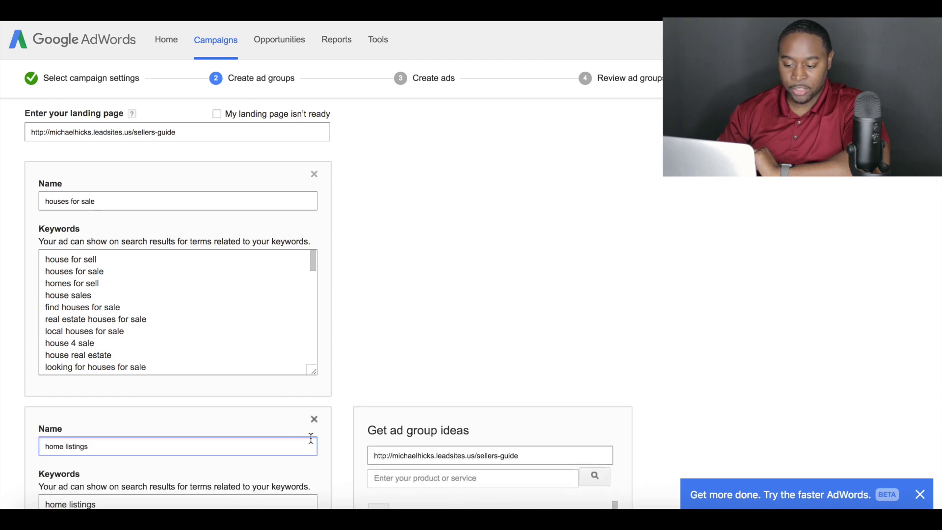
scroll(351, 424, down, 6)
click(63, 428)
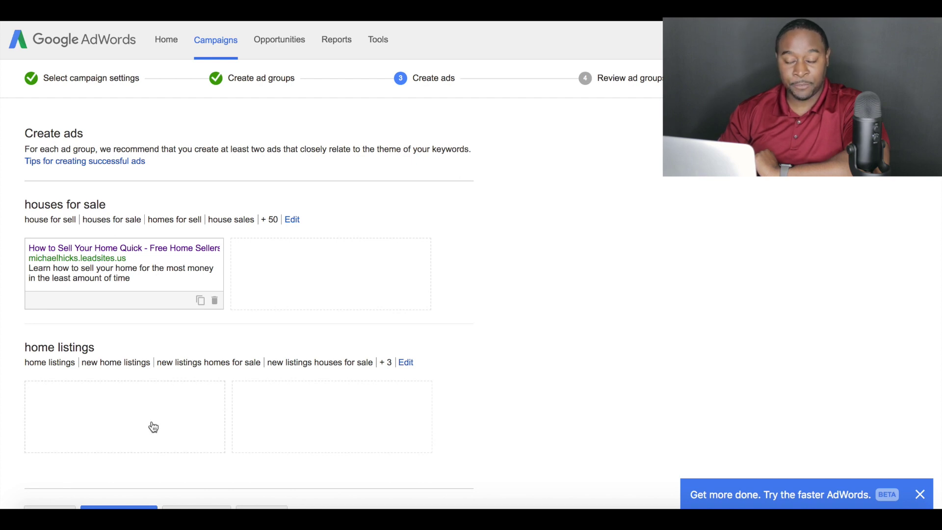
Copy the "houses for sale" ad into the "home listings" ad group and delete the duplicate left in "houses for sale".
click(201, 300)
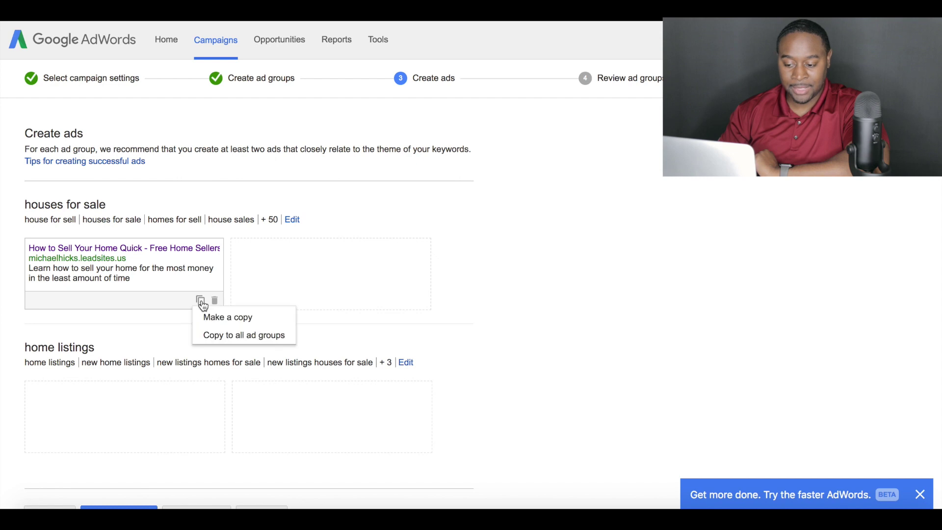
click(215, 317)
drag(346, 282, 143, 439)
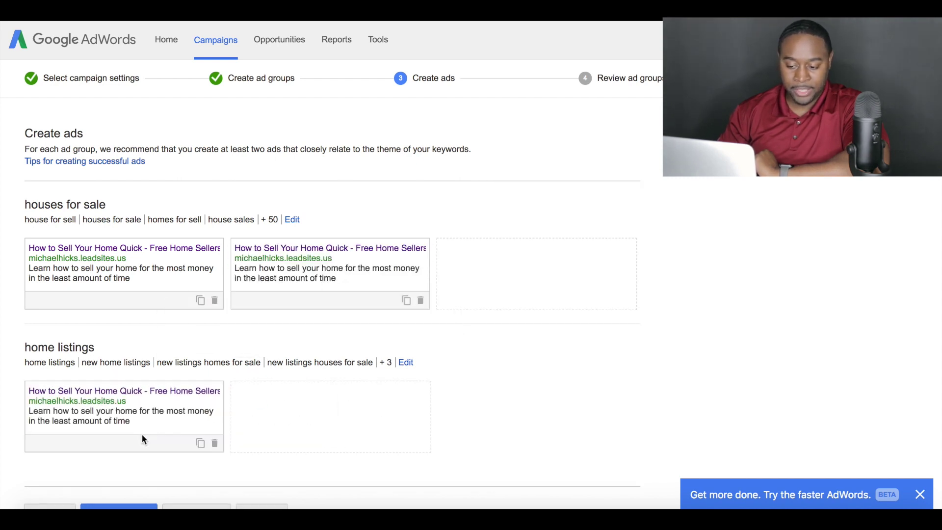
click(420, 300)
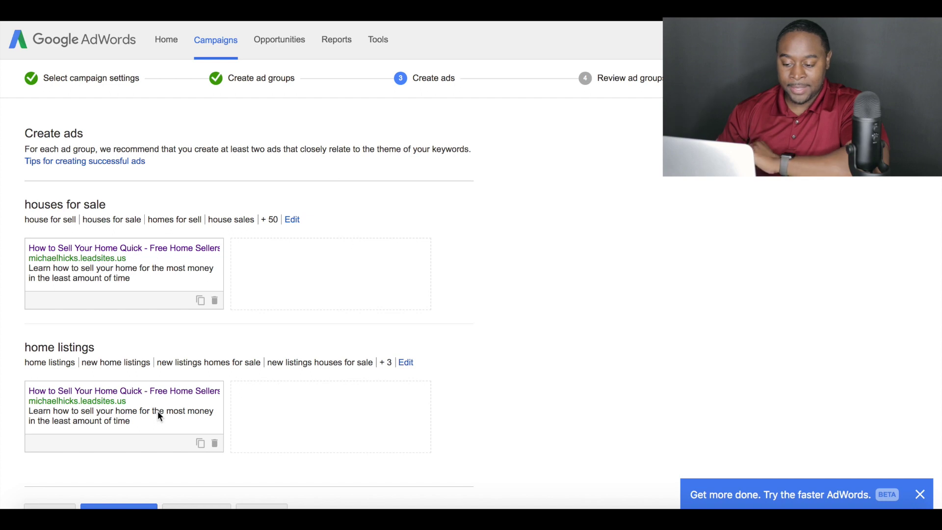
Duplicate the ad in the "houses for sale" group and save the copy with headline 1 set to "Selling Your Home for $$$".
click(201, 301)
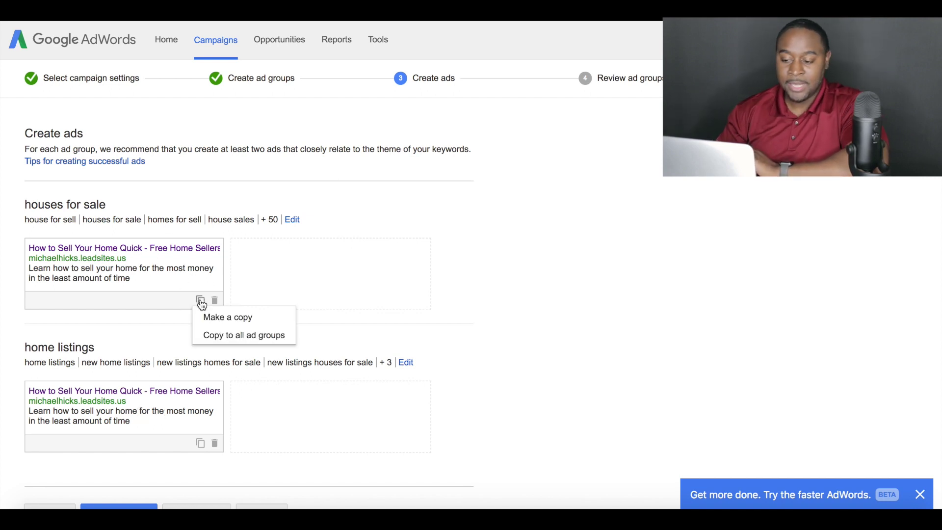
click(270, 319)
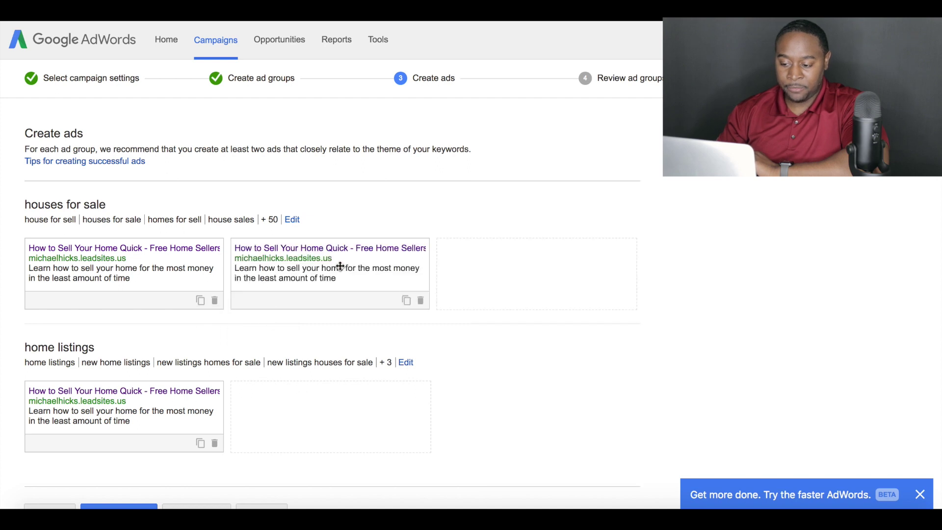
click(365, 290)
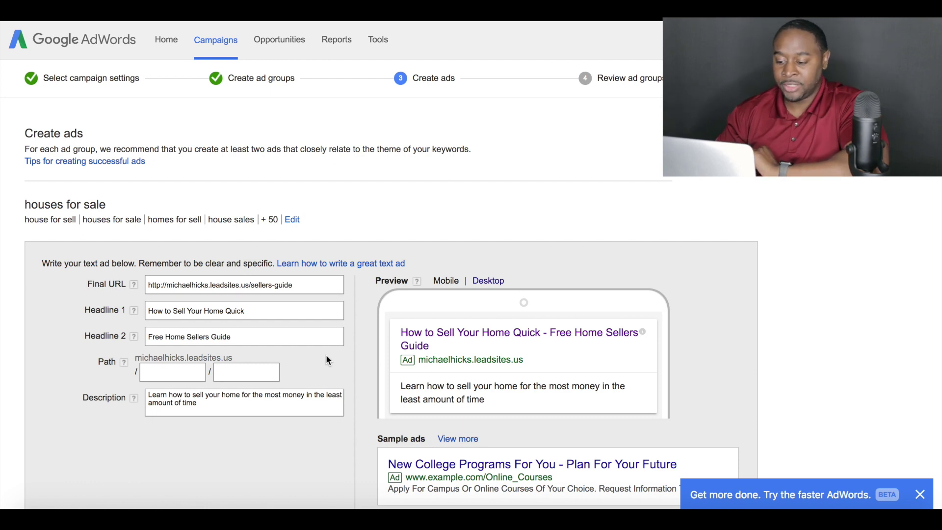
scroll(326, 357, down, 3)
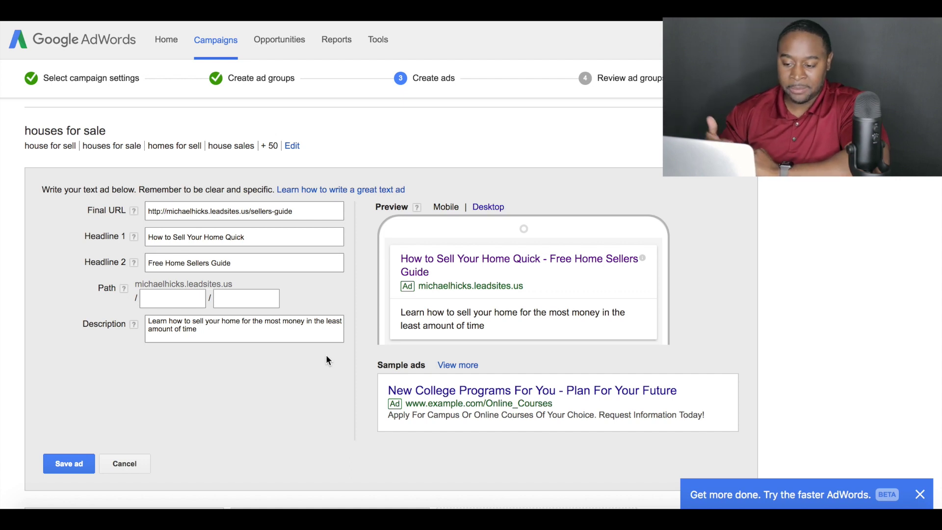
triple_click(253, 239)
key(ctrl+v)
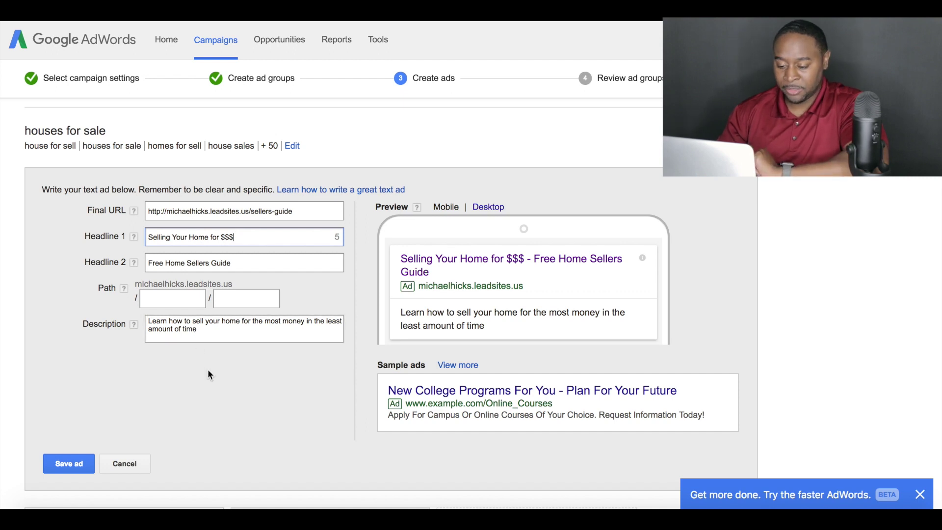
scroll(216, 417, down, 3)
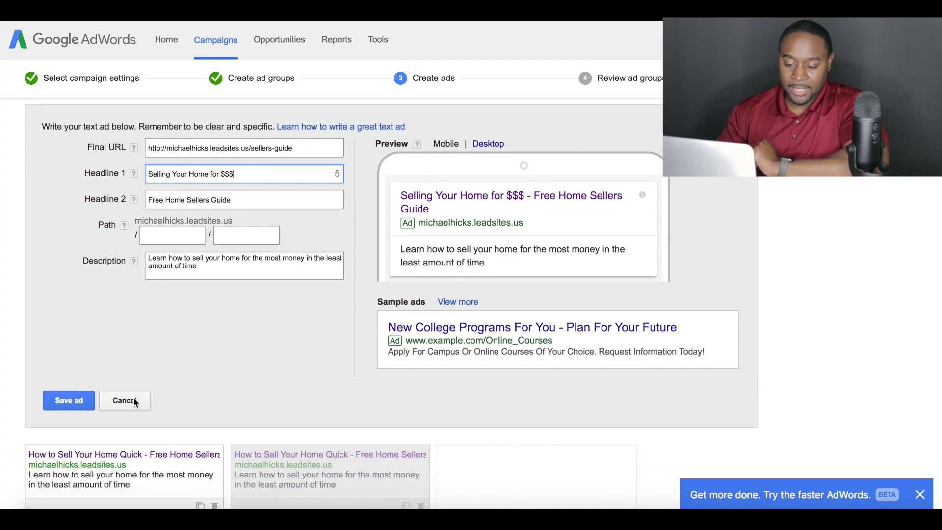
click(78, 400)
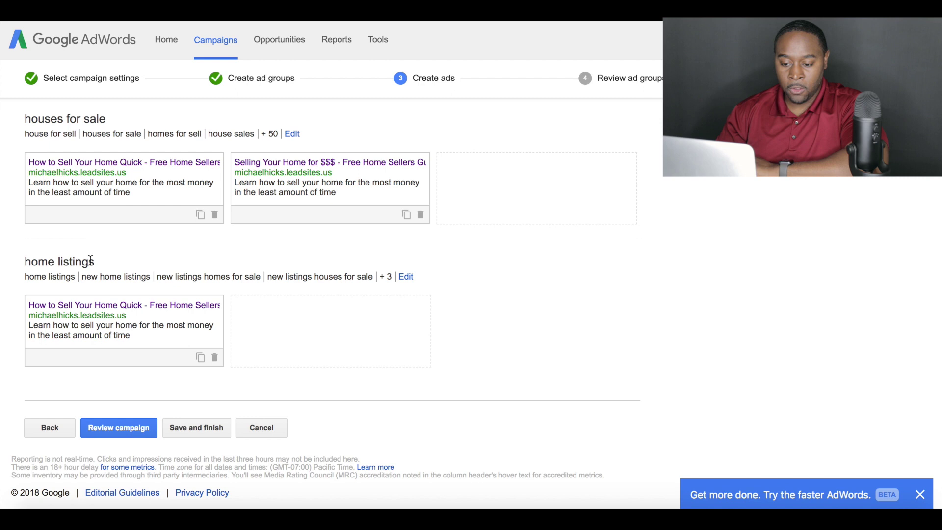
Continue to the campaign review and examine the budget, campaign settings, ad groups, keywords and ads.
click(122, 434)
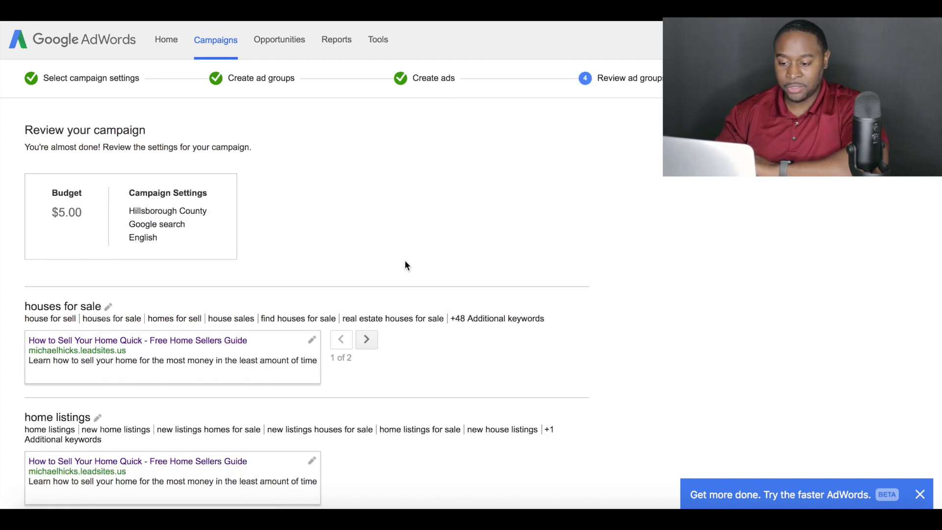
scroll(405, 265, down, 5)
scroll(404, 265, up, 4)
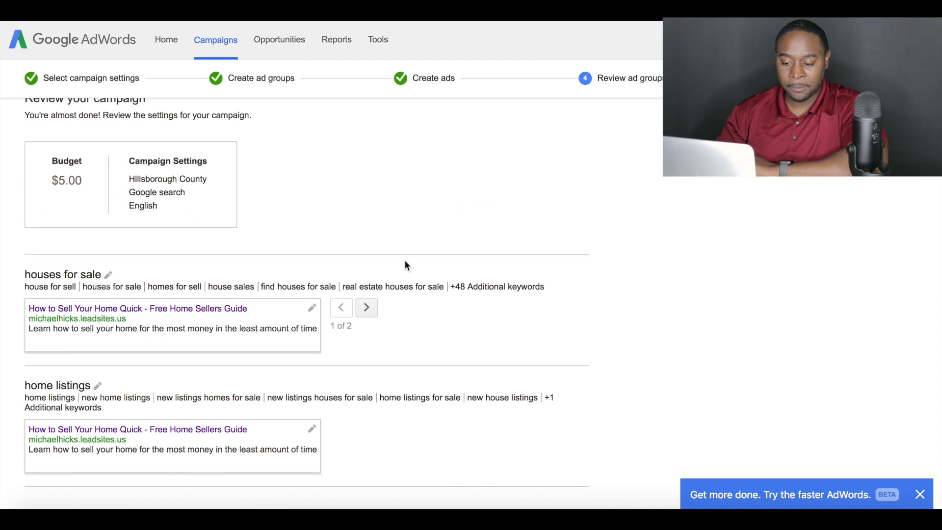
scroll(27, 314, down, 2)
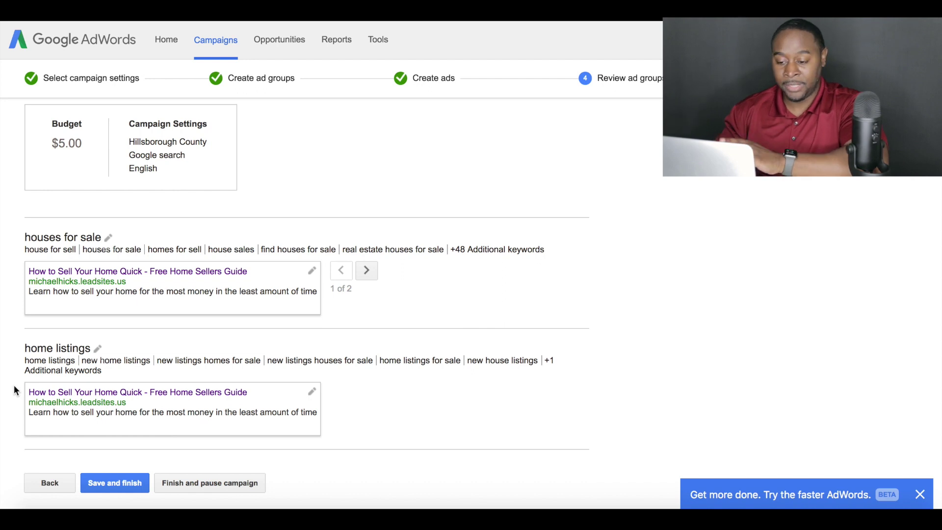
scroll(14, 386, down, 3)
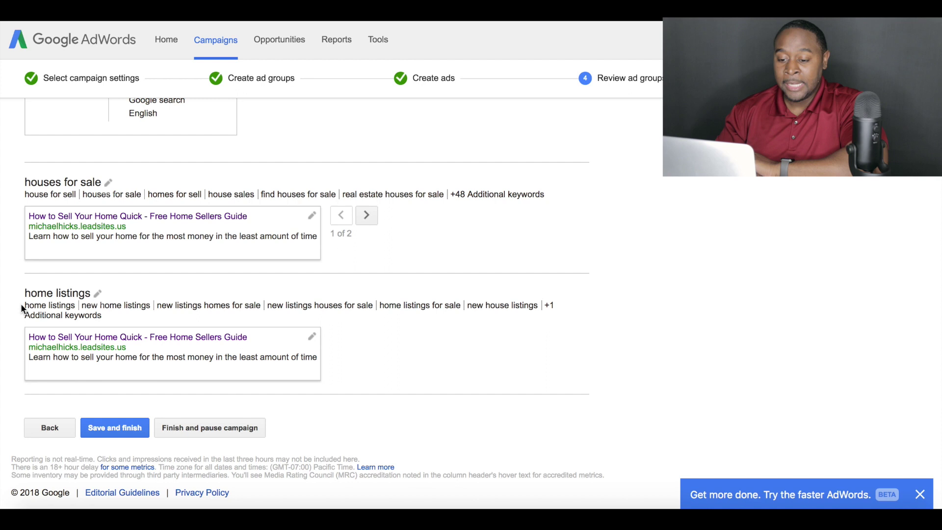
scroll(20, 307, up, 2)
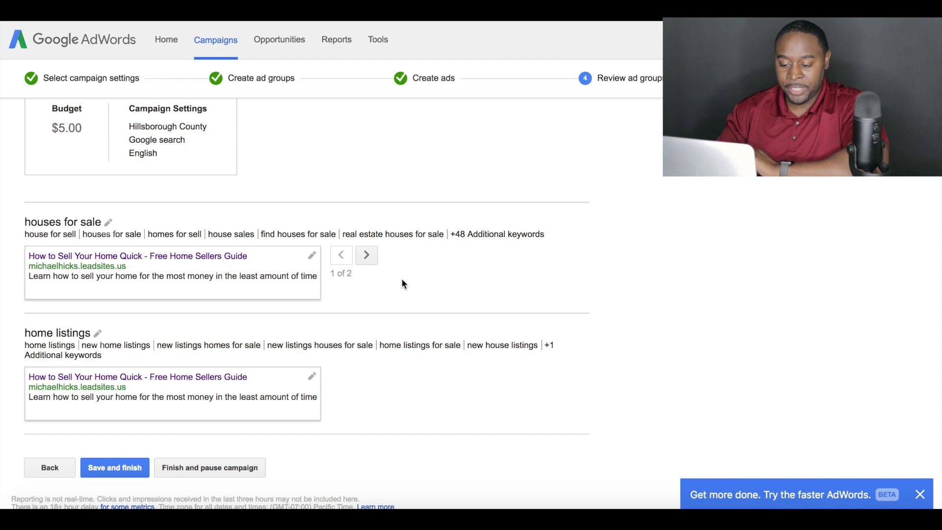
scroll(401, 278, down, 2)
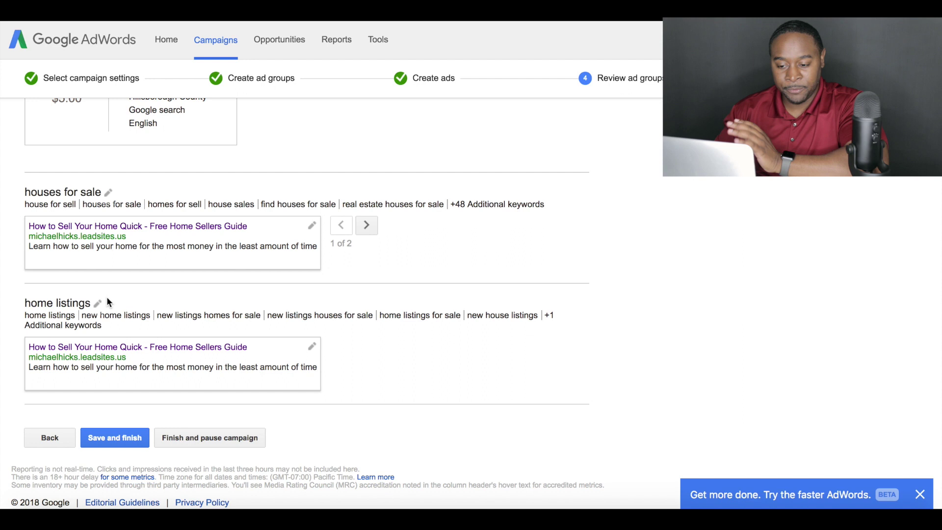
scroll(108, 298, up, 2)
scroll(107, 301, up, 2)
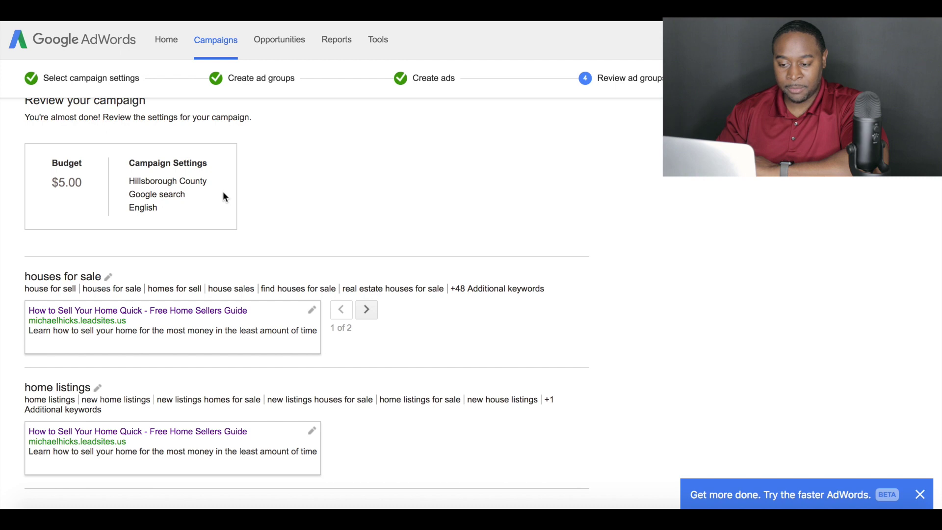
scroll(198, 244, down, 4)
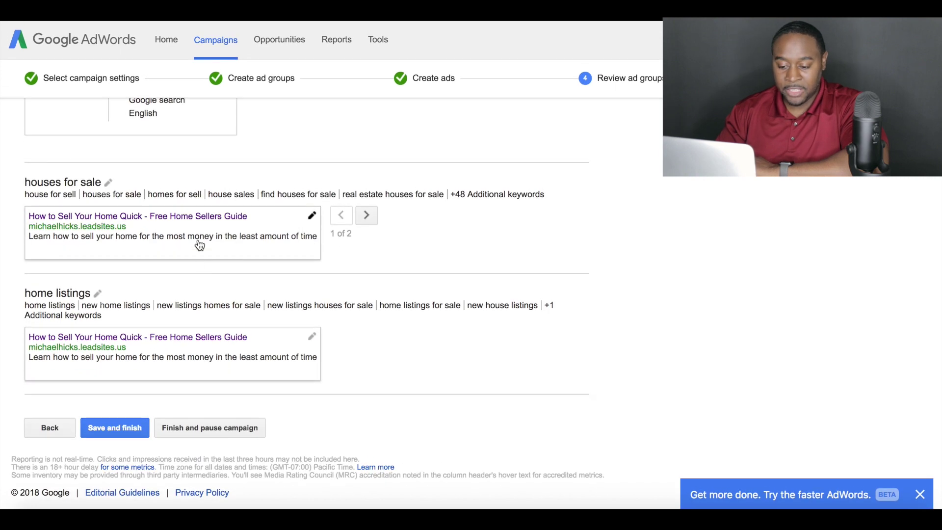